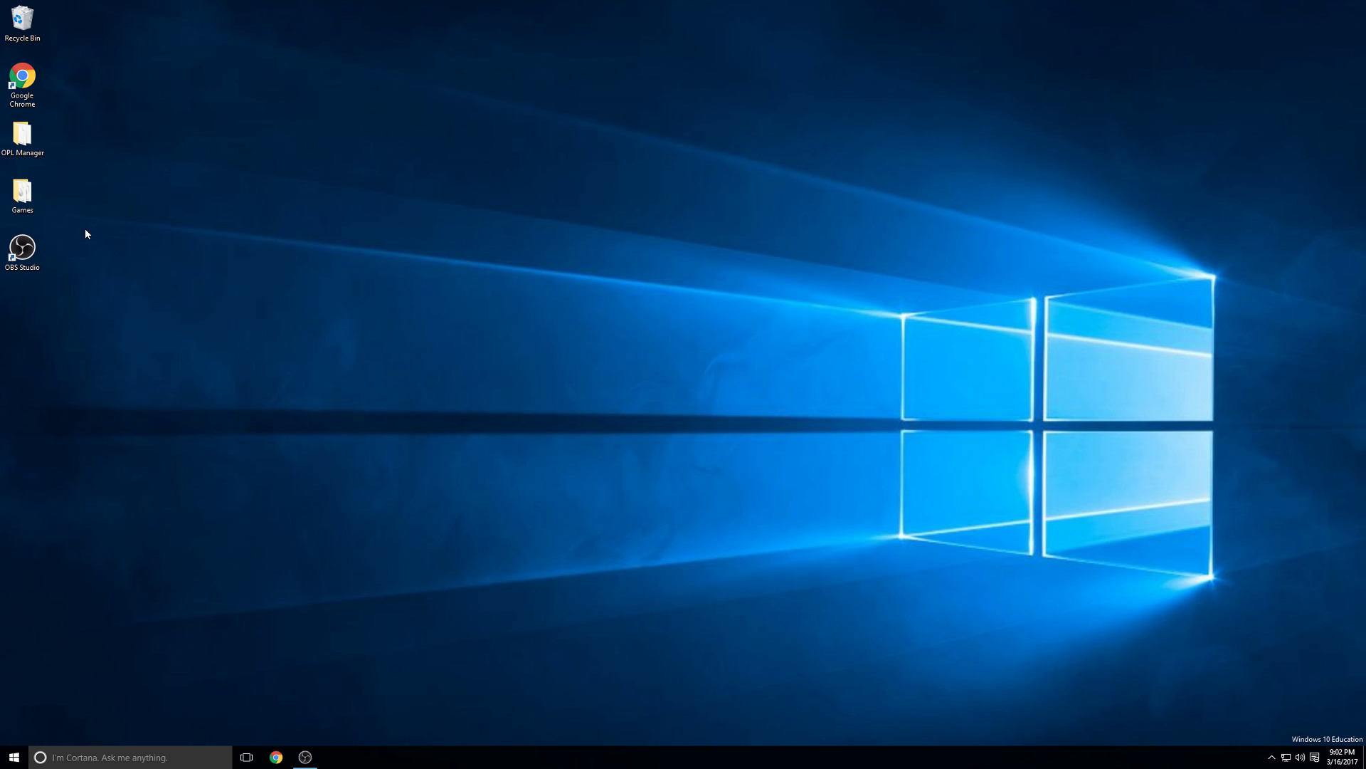
# Step: Open the desktop Games folder to view its three ISO files, then close the window
pyautogui.click(25, 202)
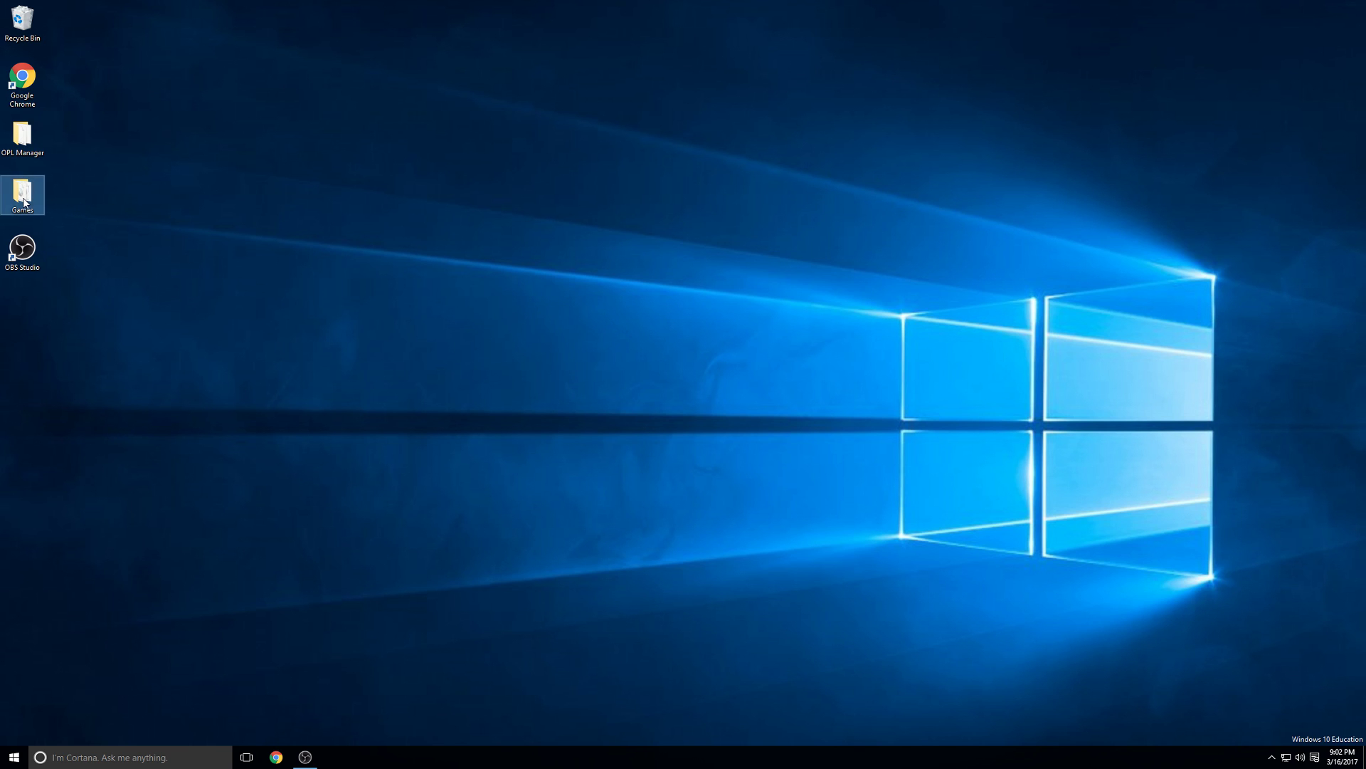
pyautogui.doubleClick(24, 203)
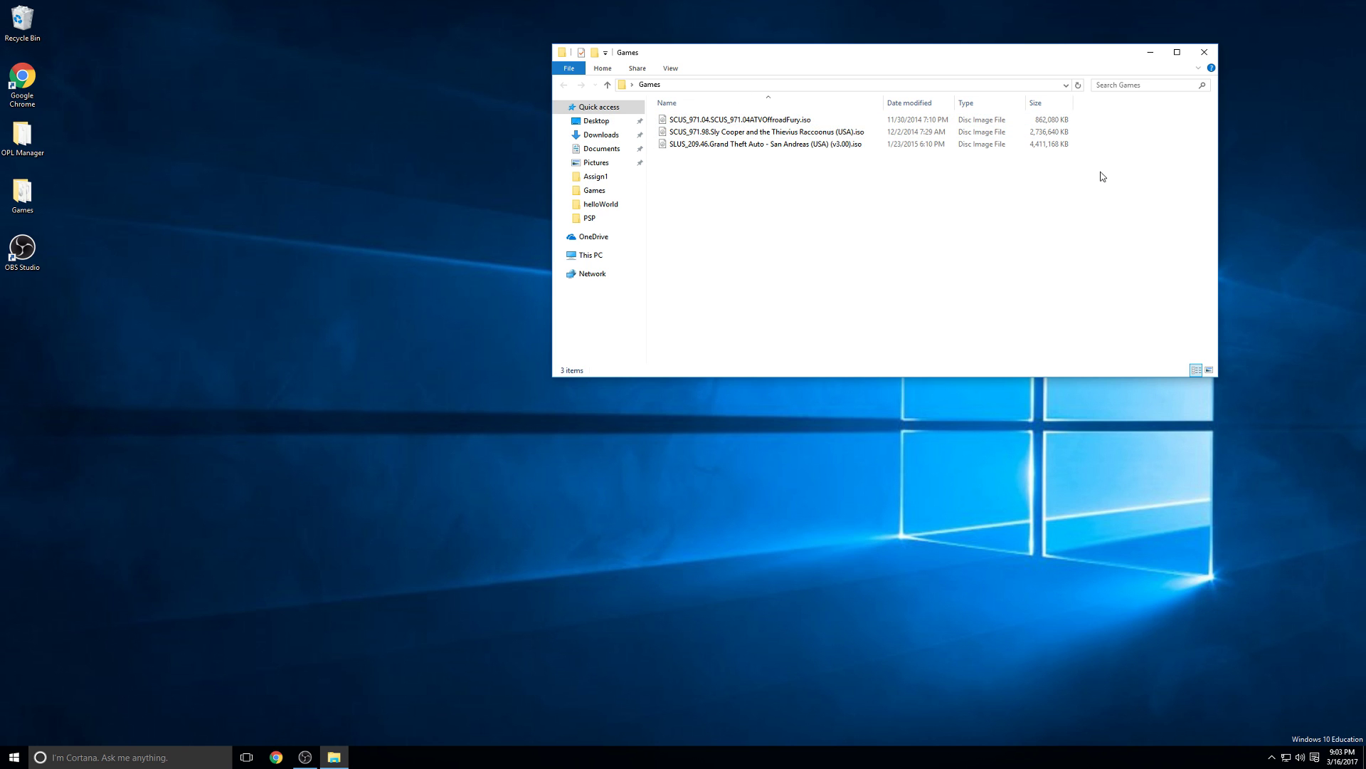
pyautogui.click(1202, 57)
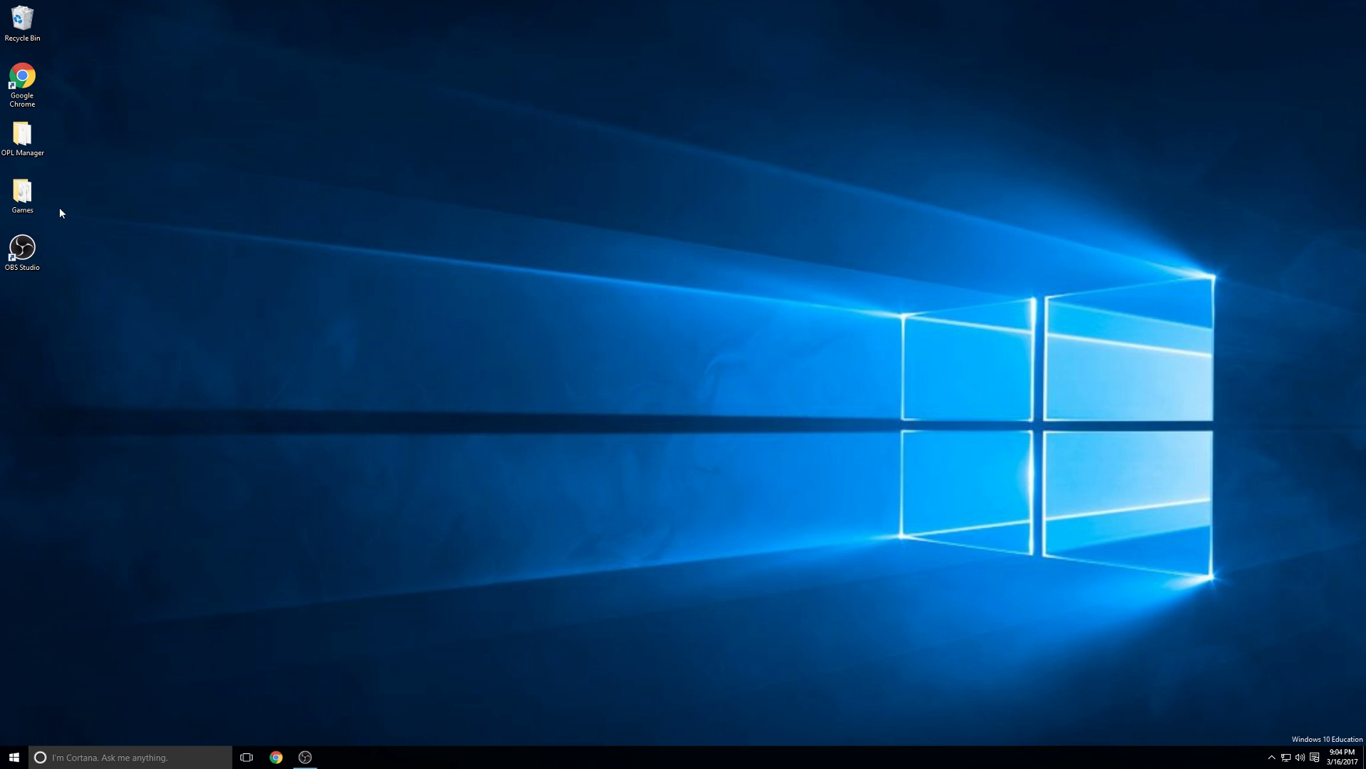
# Step: Reopen and close the Games window, then open the OPL Manager desktop folder
pyautogui.doubleClick(22, 192)
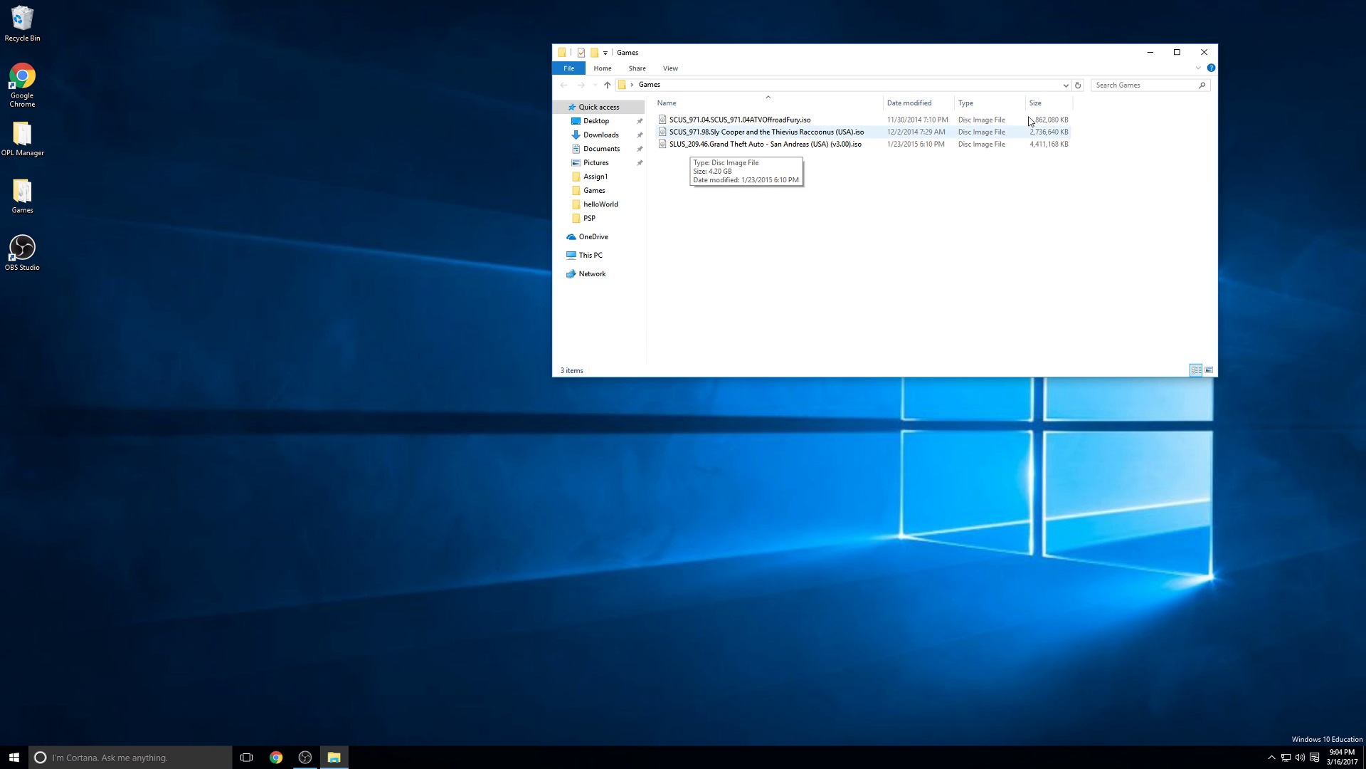
pyautogui.click(1204, 52)
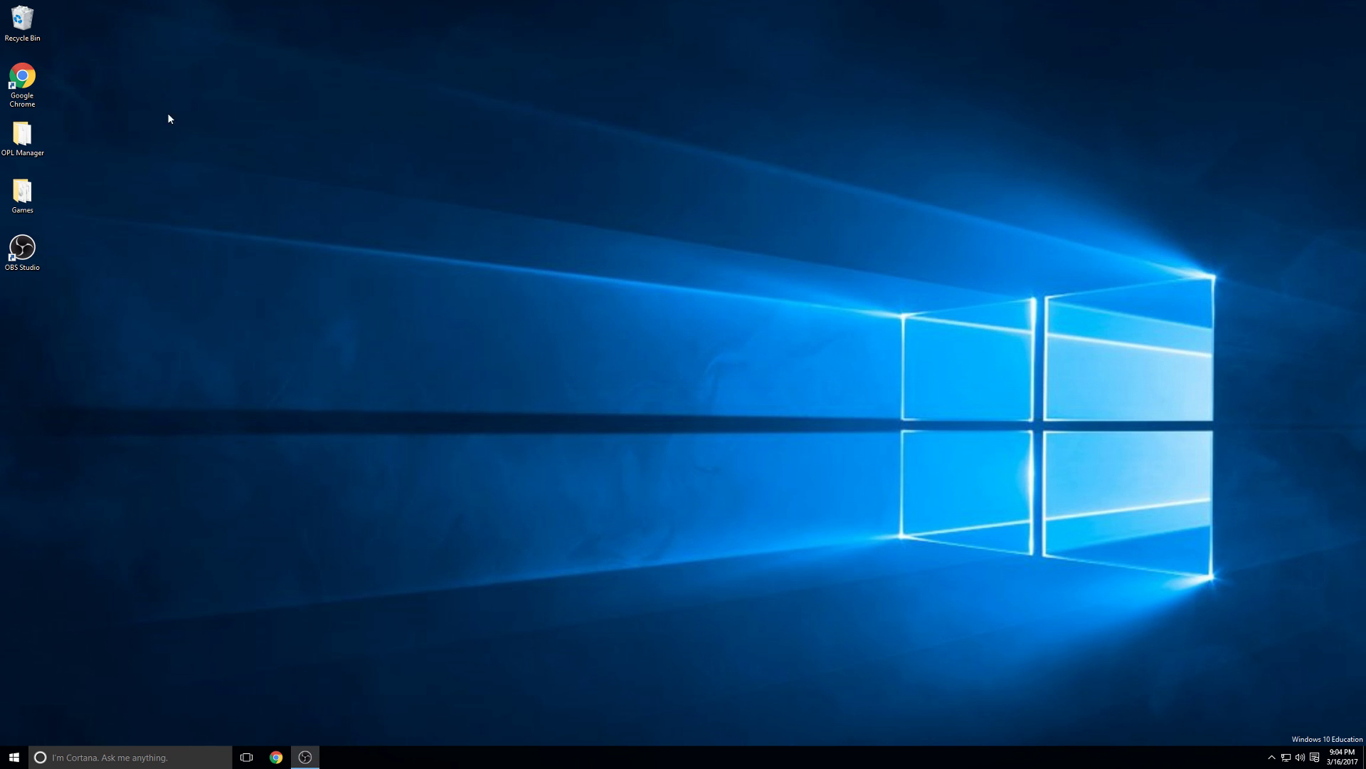
pyautogui.doubleClick(35, 132)
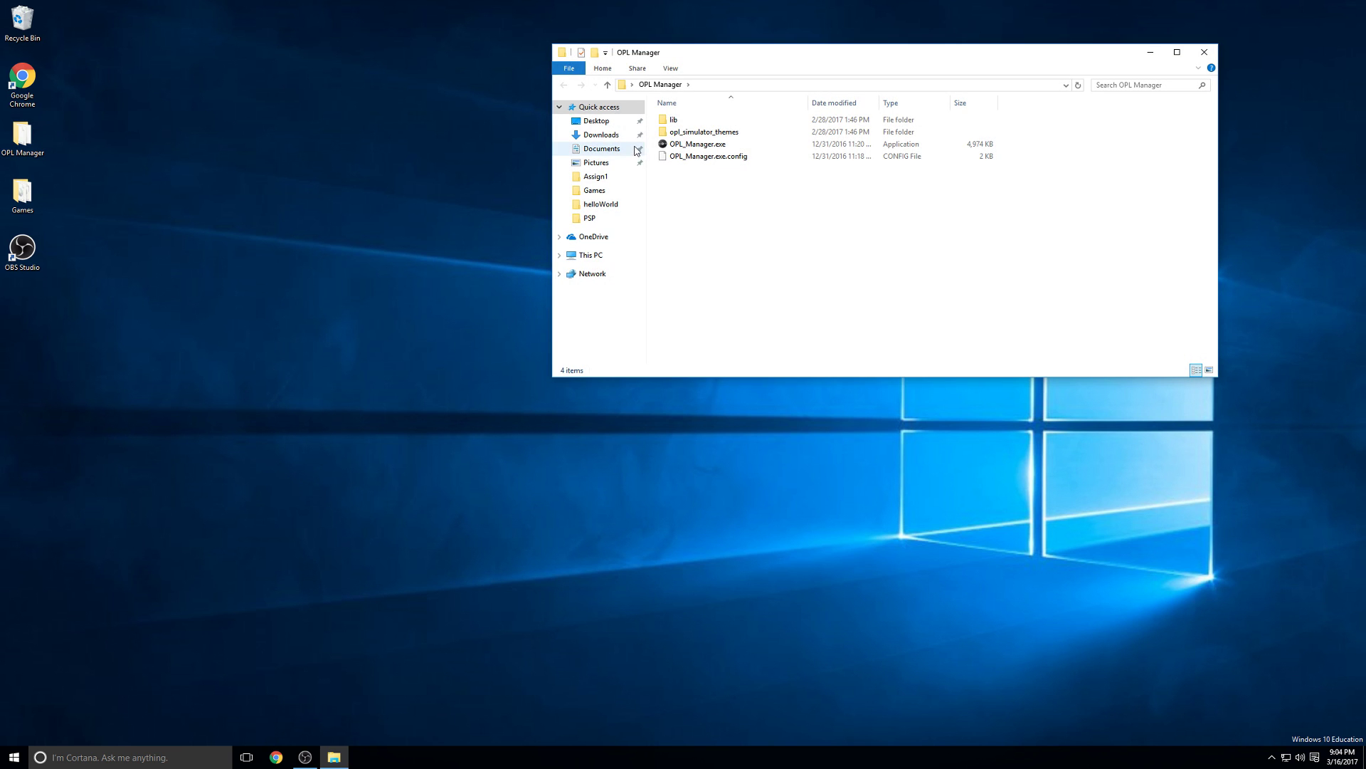
# Step: Launch OPL_Manager.exe, keep automatic update checks, and opt out of usage statistics
pyautogui.doubleClick(685, 147)
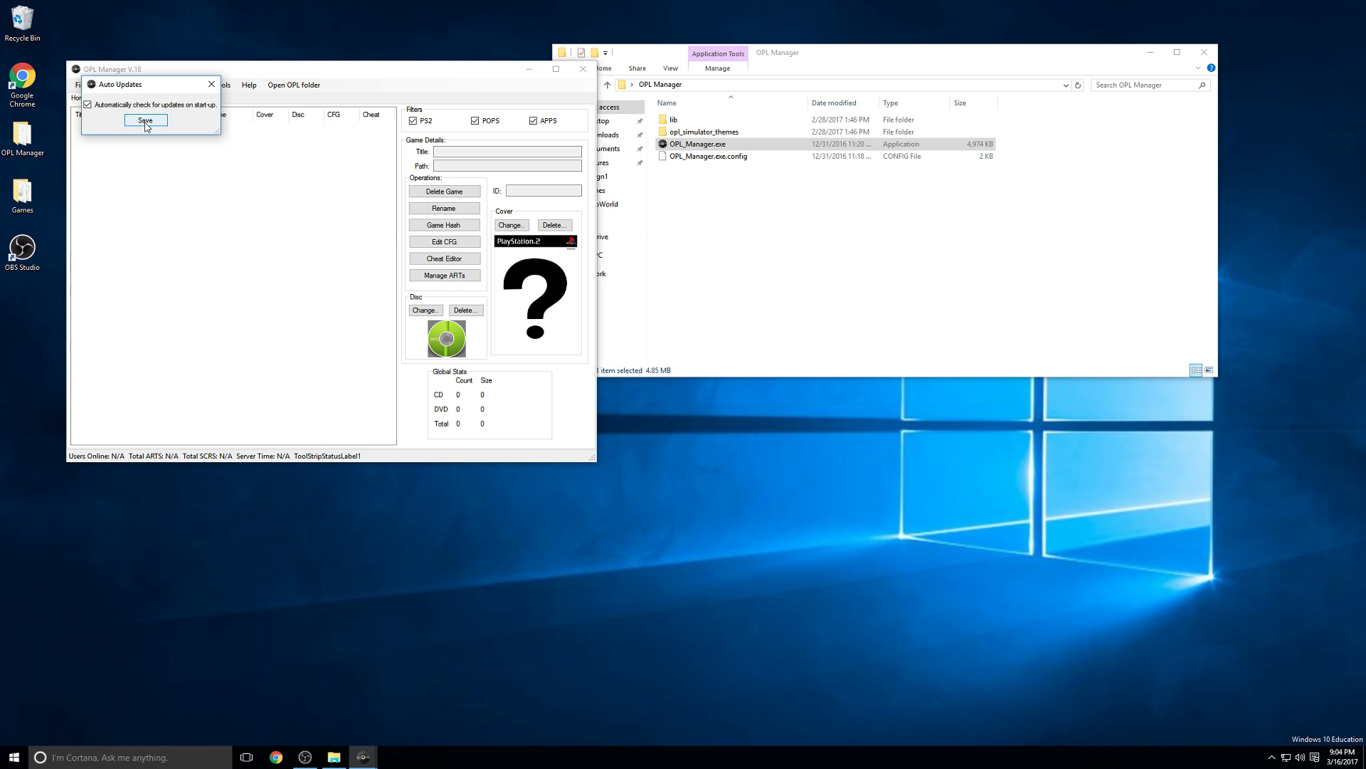
pyautogui.click(146, 121)
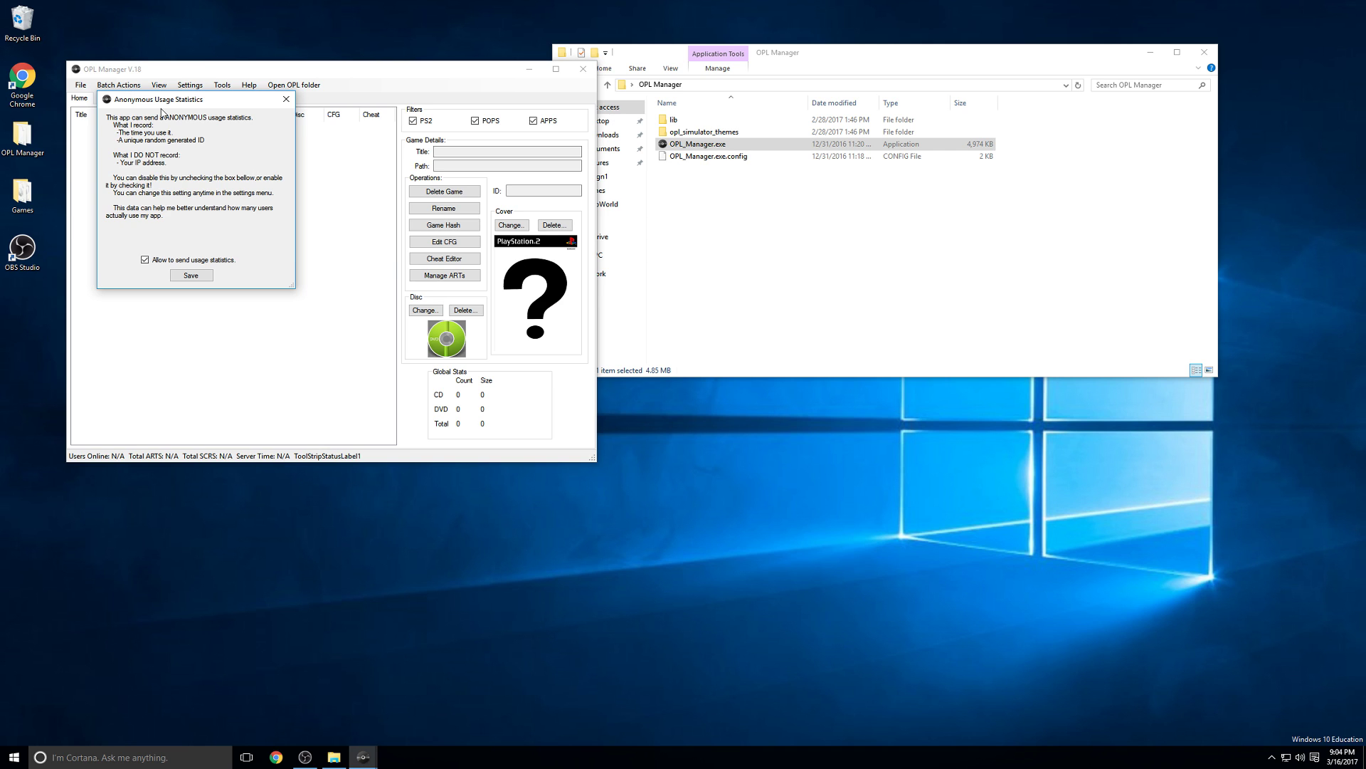
pyautogui.click(146, 259)
pyautogui.click(182, 273)
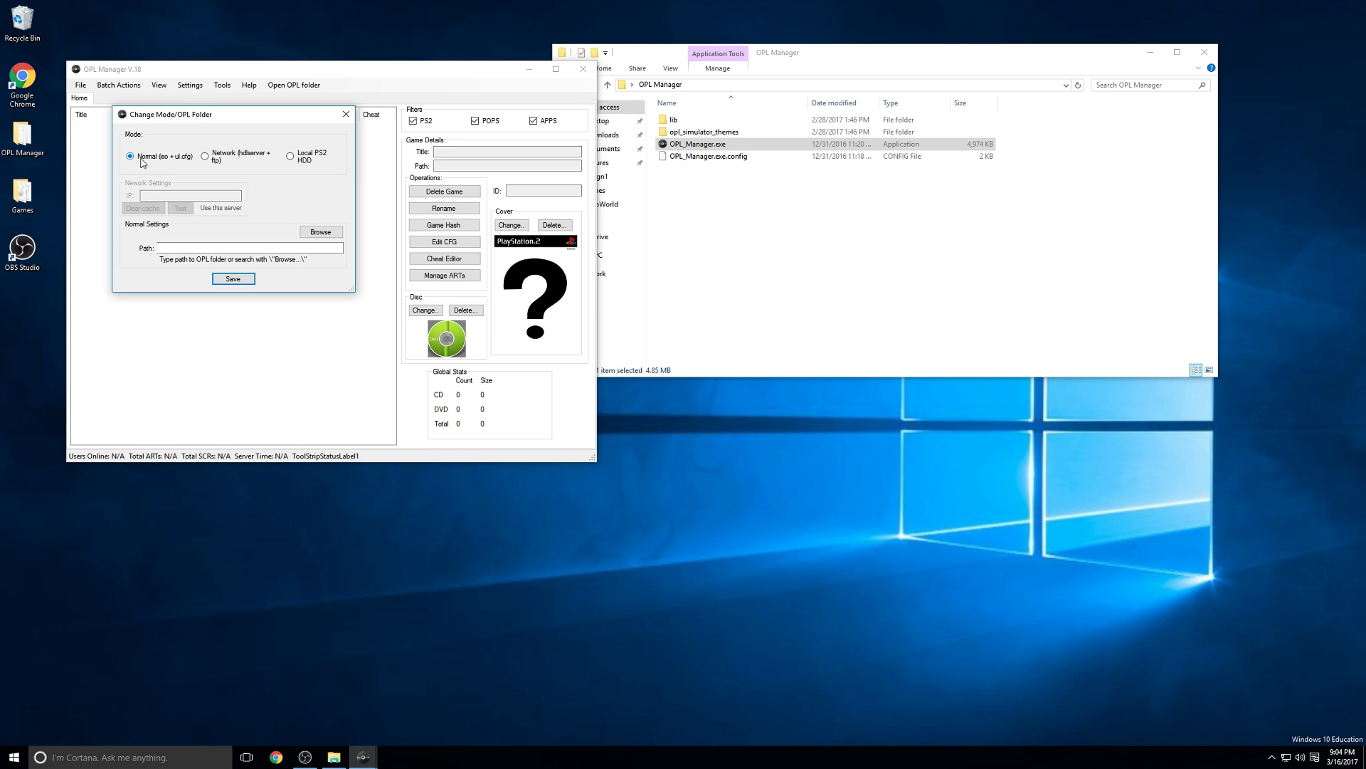
# Step: Choose the desktop Games folder as the Normal-mode OPL folder and let it create ART, CD, CHT, DVD
pyautogui.click(320, 233)
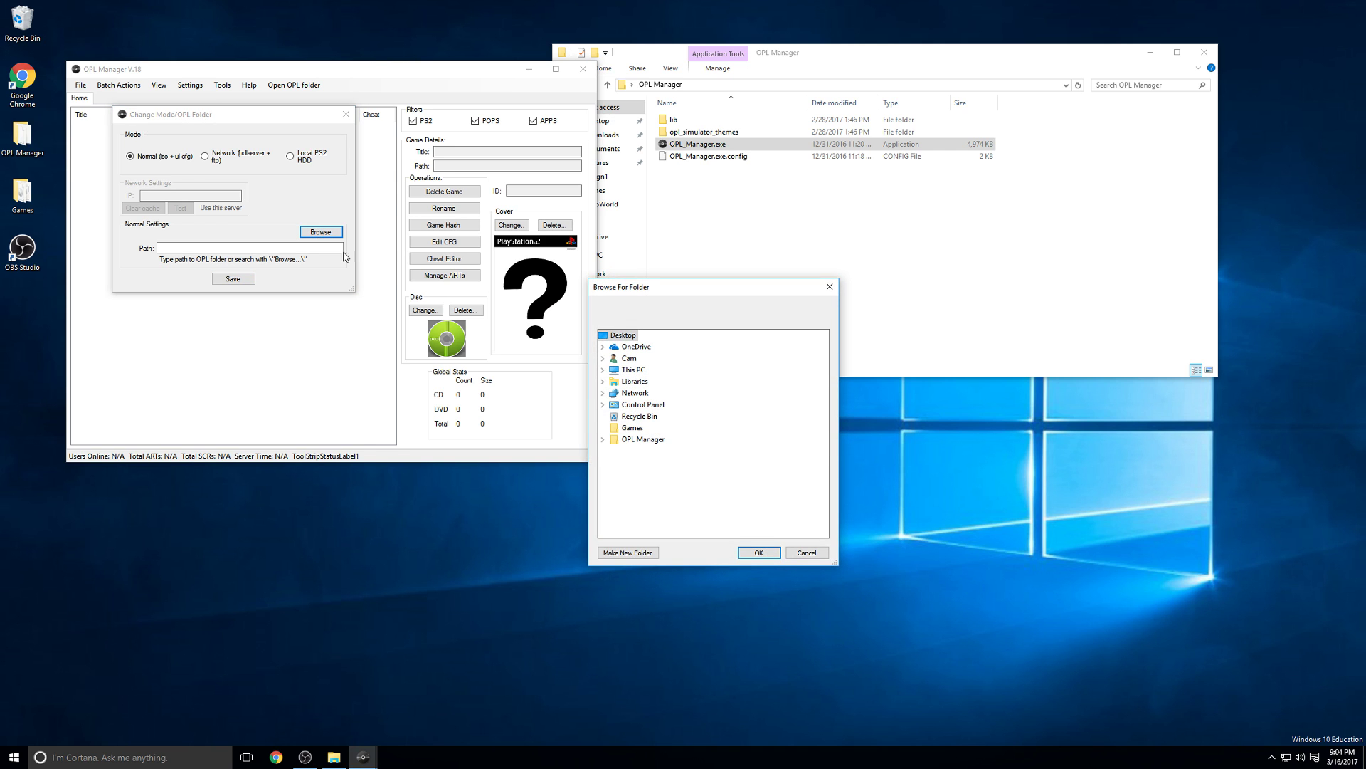
pyautogui.click(624, 430)
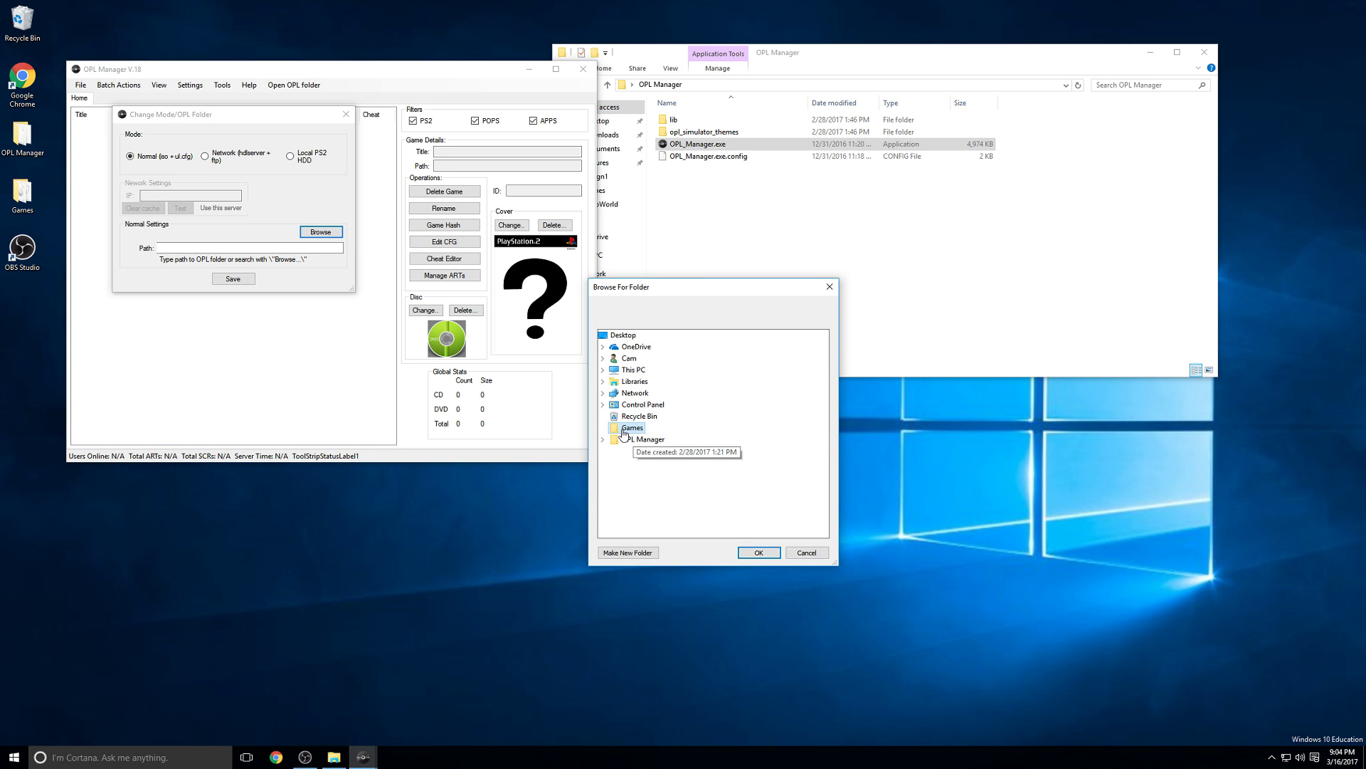
pyautogui.click(759, 555)
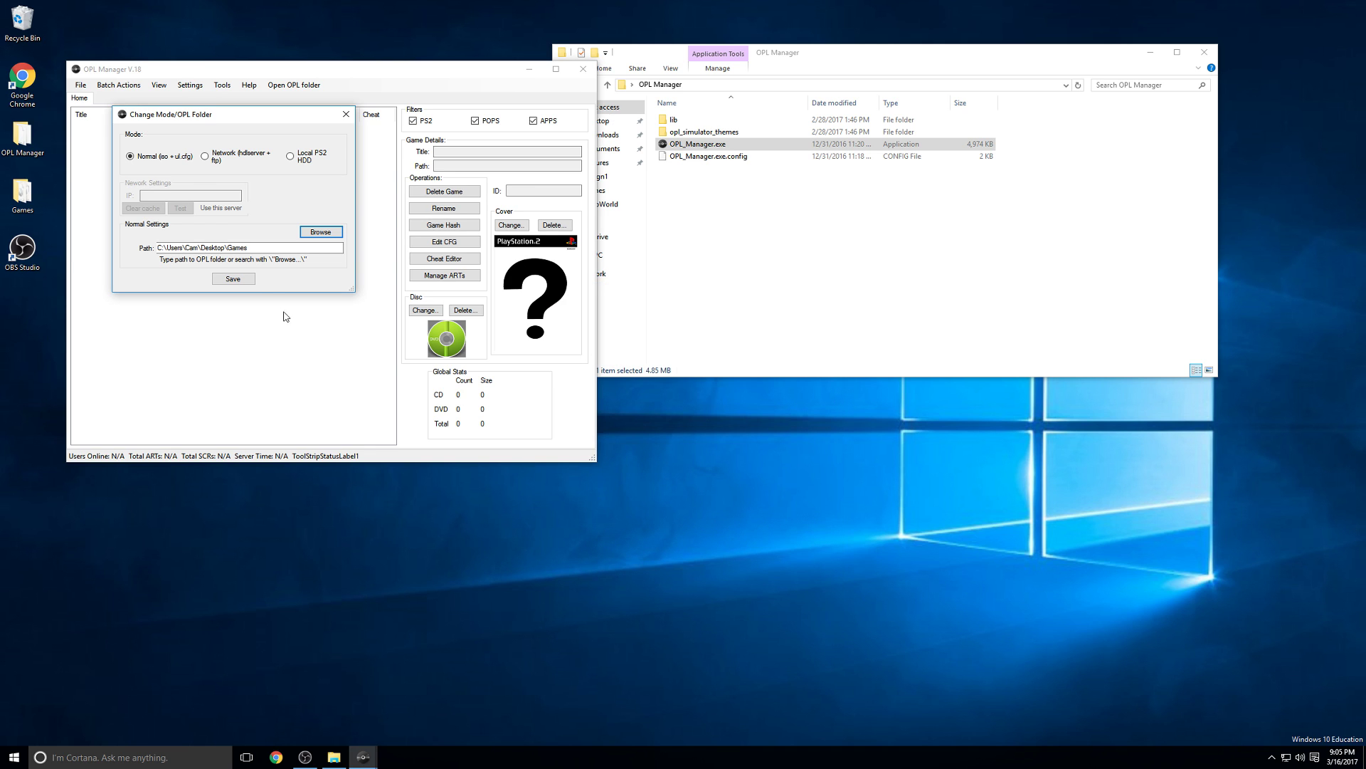
pyautogui.click(237, 279)
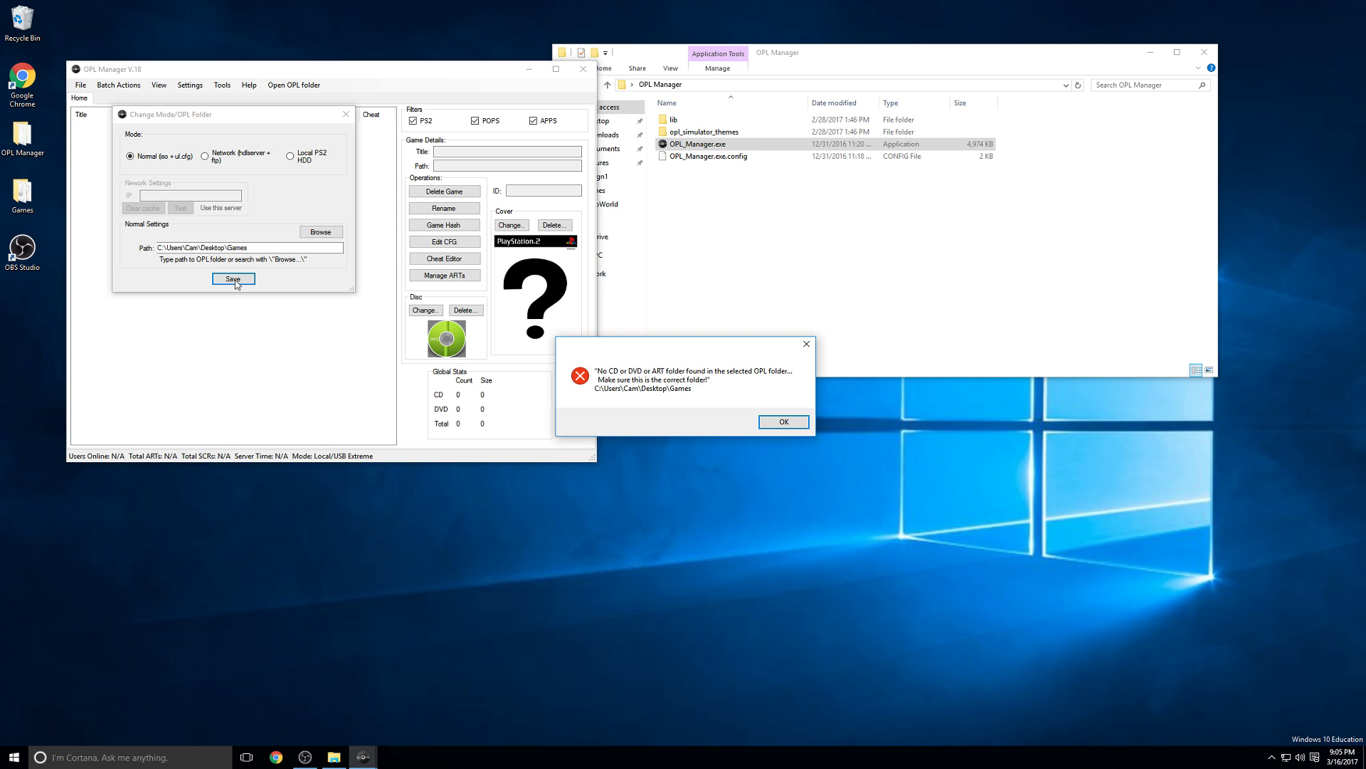
pyautogui.click(780, 425)
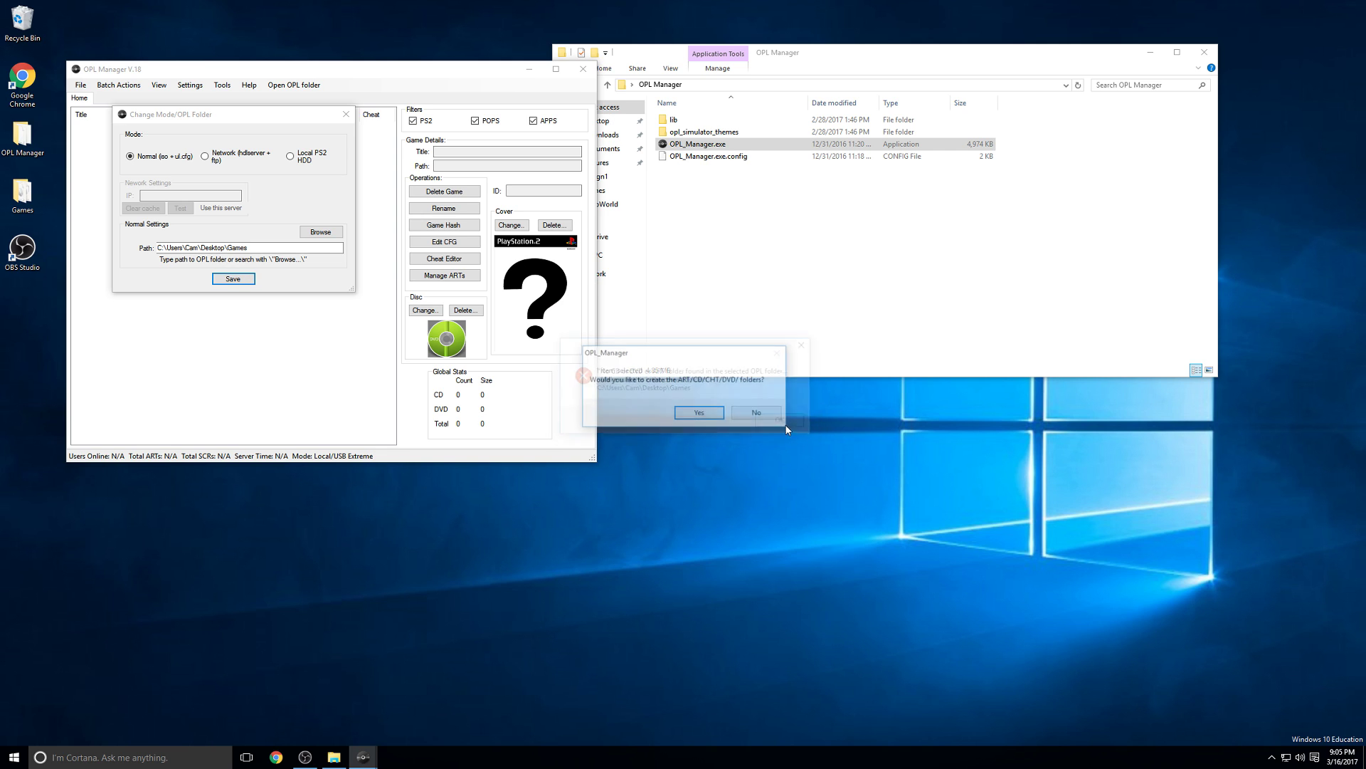
pyautogui.click(700, 414)
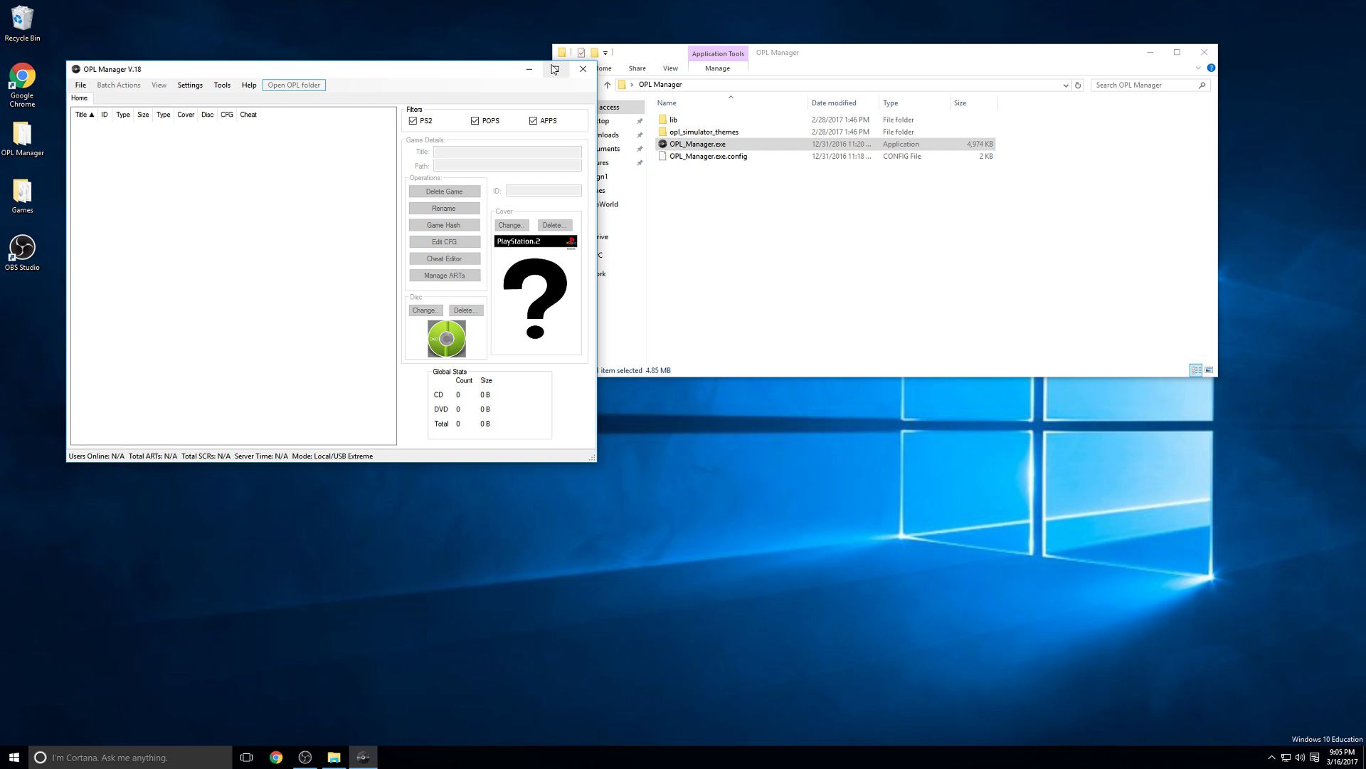
# Step: Close the OPL Manager V.18 window
pyautogui.click(584, 69)
# Step: Move the three game ISO files from Games into its DVD subfolder and return to Games
pyautogui.doubleClick(23, 193)
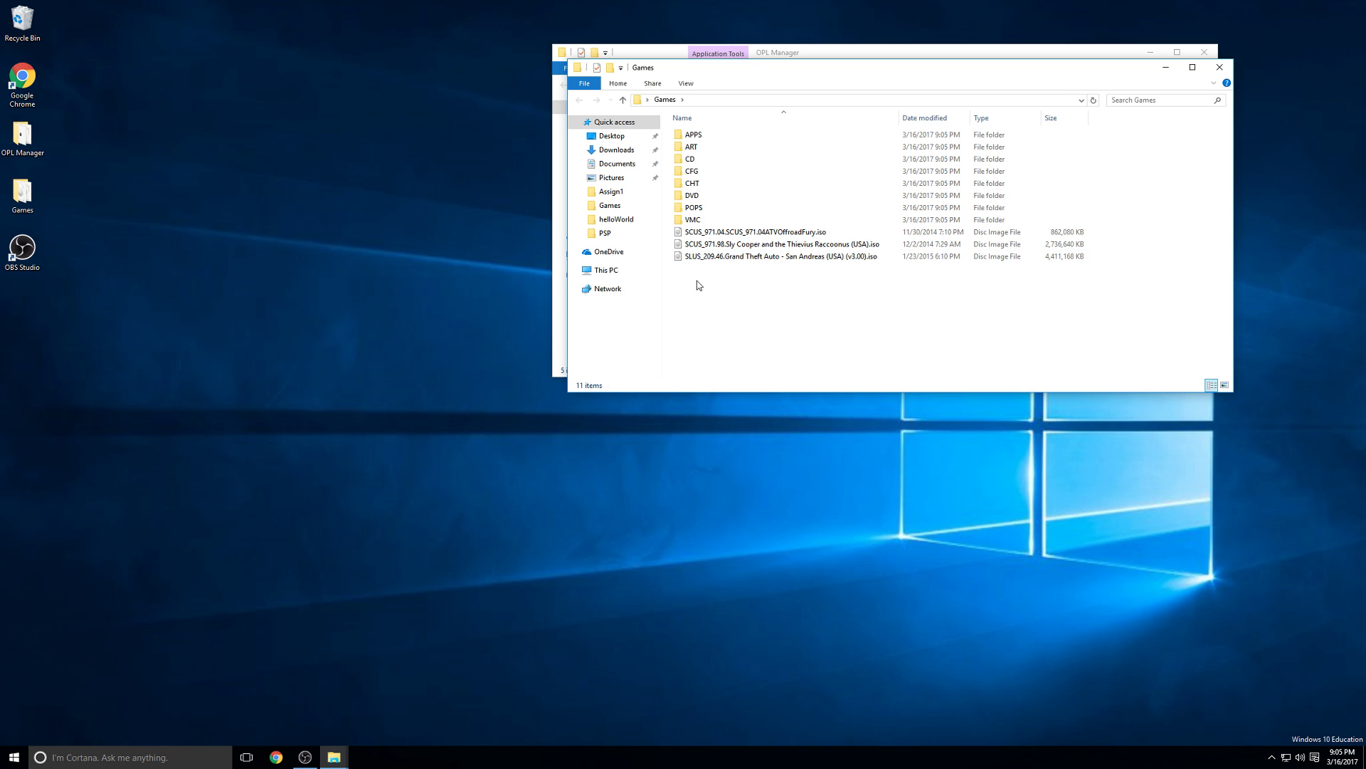
pyautogui.moveTo(698, 280); pyautogui.dragTo(692, 199)
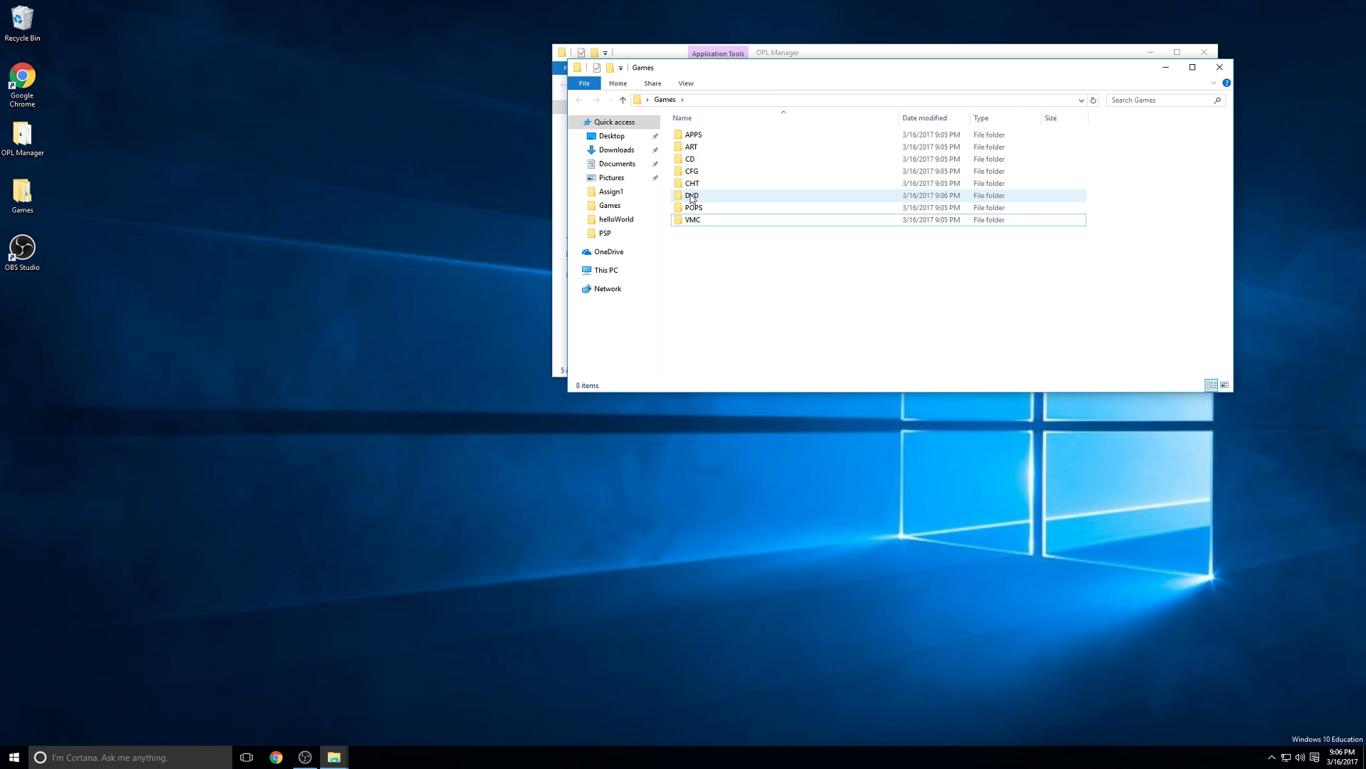
pyautogui.doubleClick(691, 199)
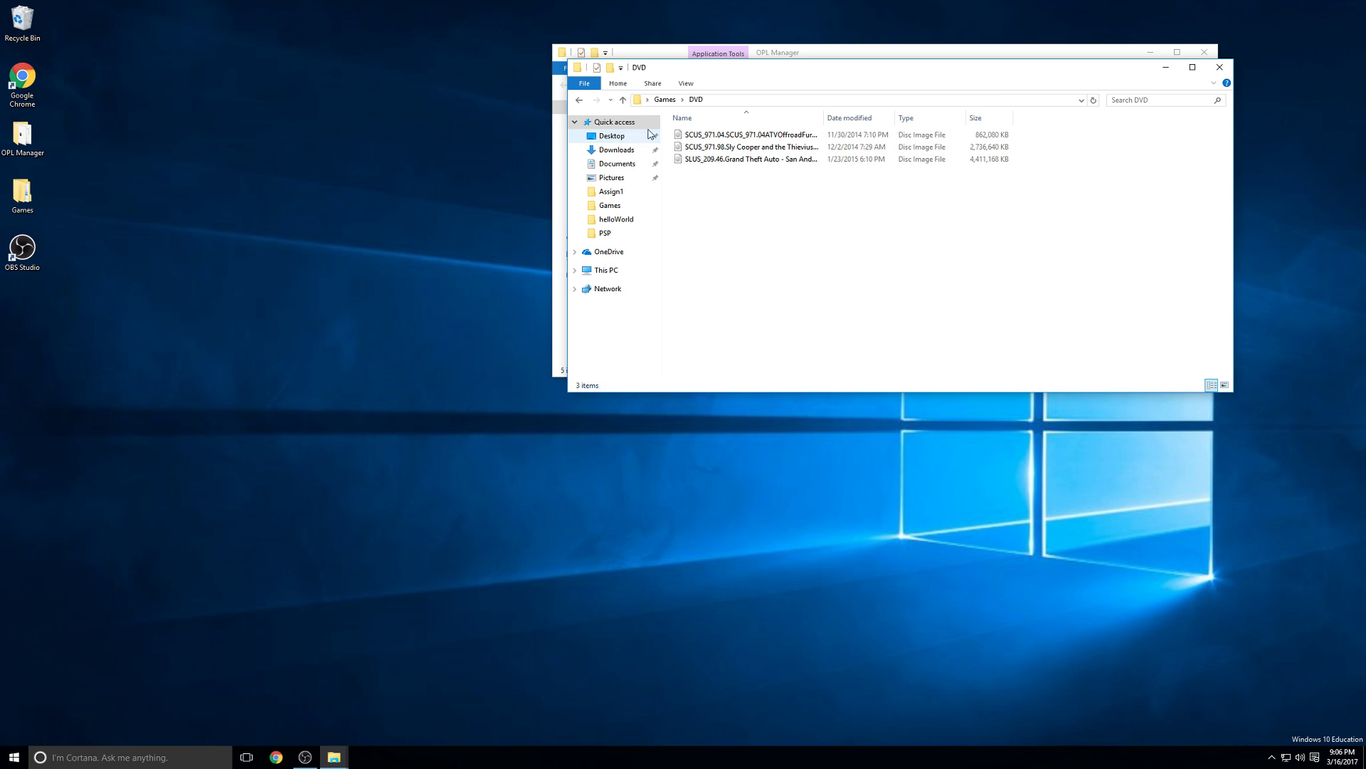
pyautogui.click(1203, 56)
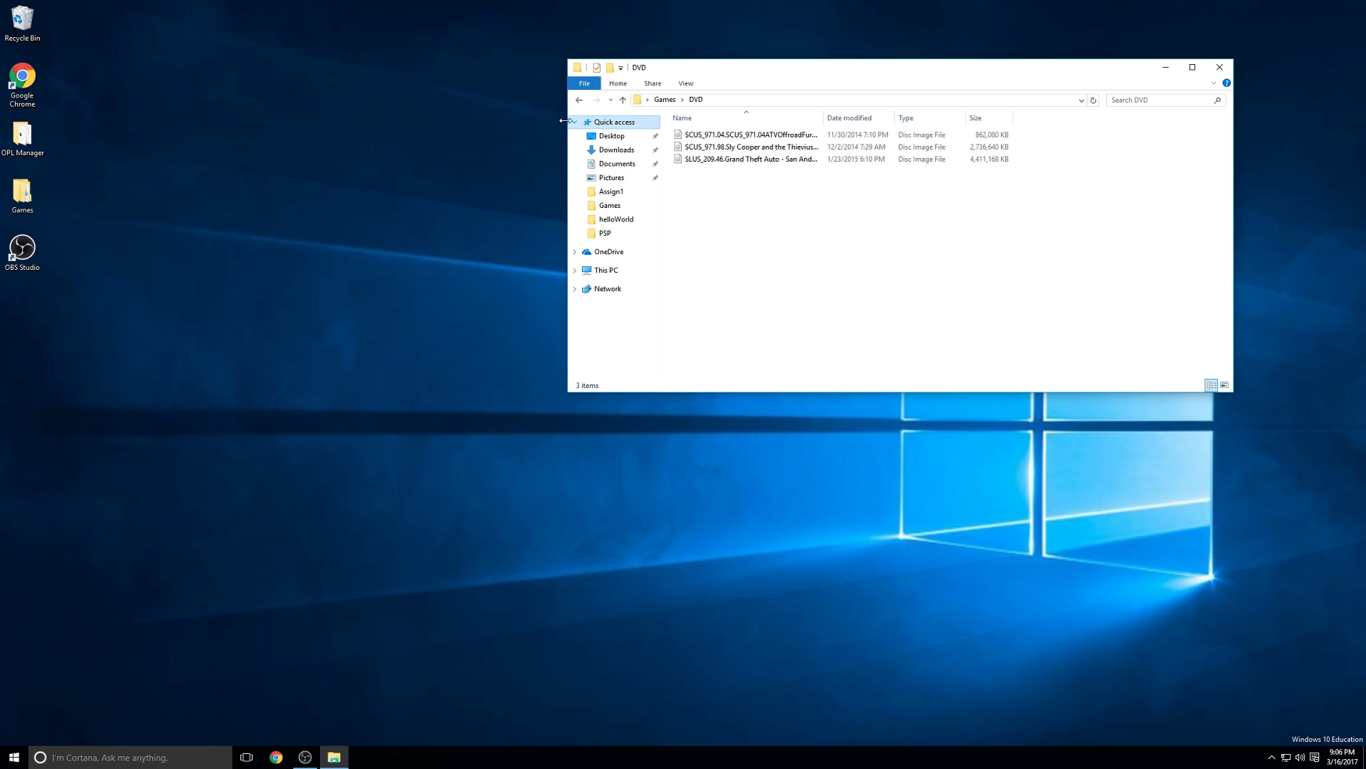
pyautogui.click(580, 101)
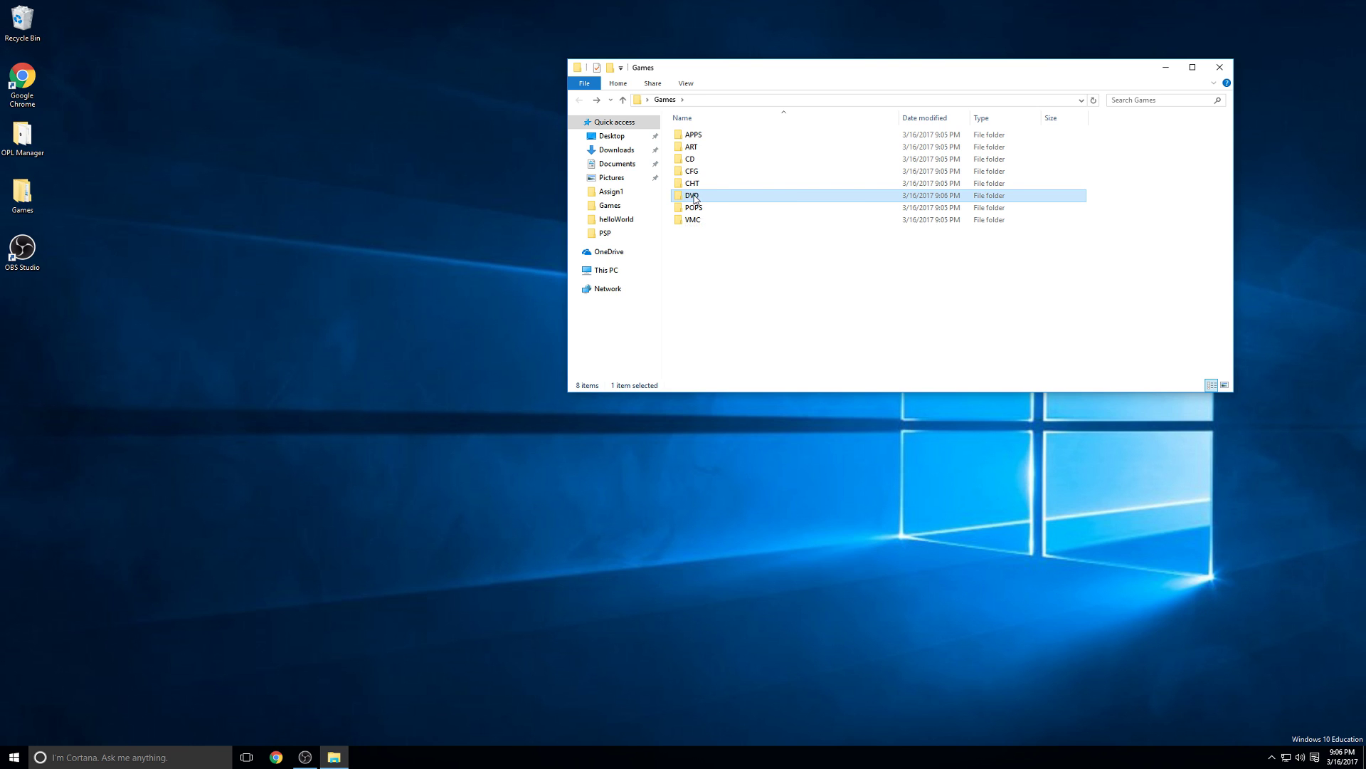
pyautogui.moveTo(690, 199)
pyautogui.rightClick(29, 203)
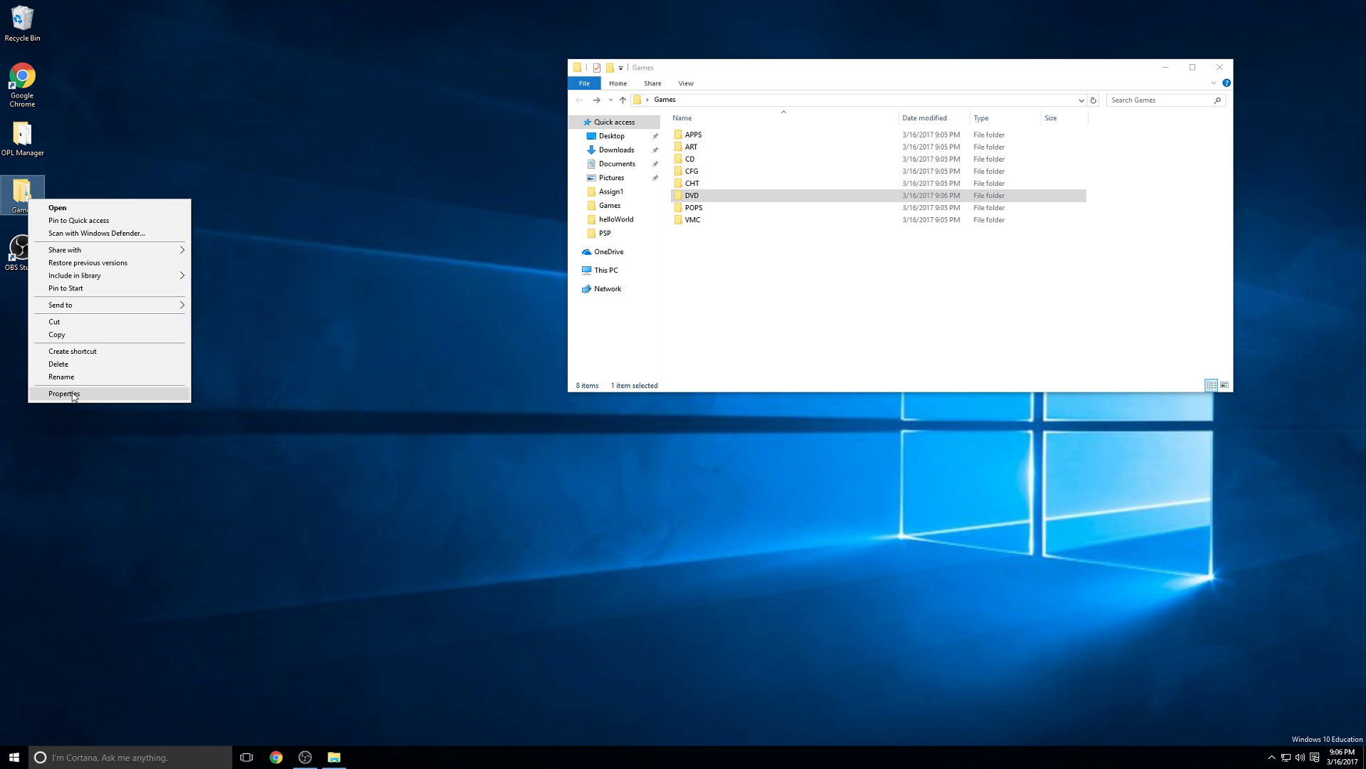
# Step: Open the Games folder's Properties Sharing tab, then its network sharing settings
pyautogui.click(73, 397)
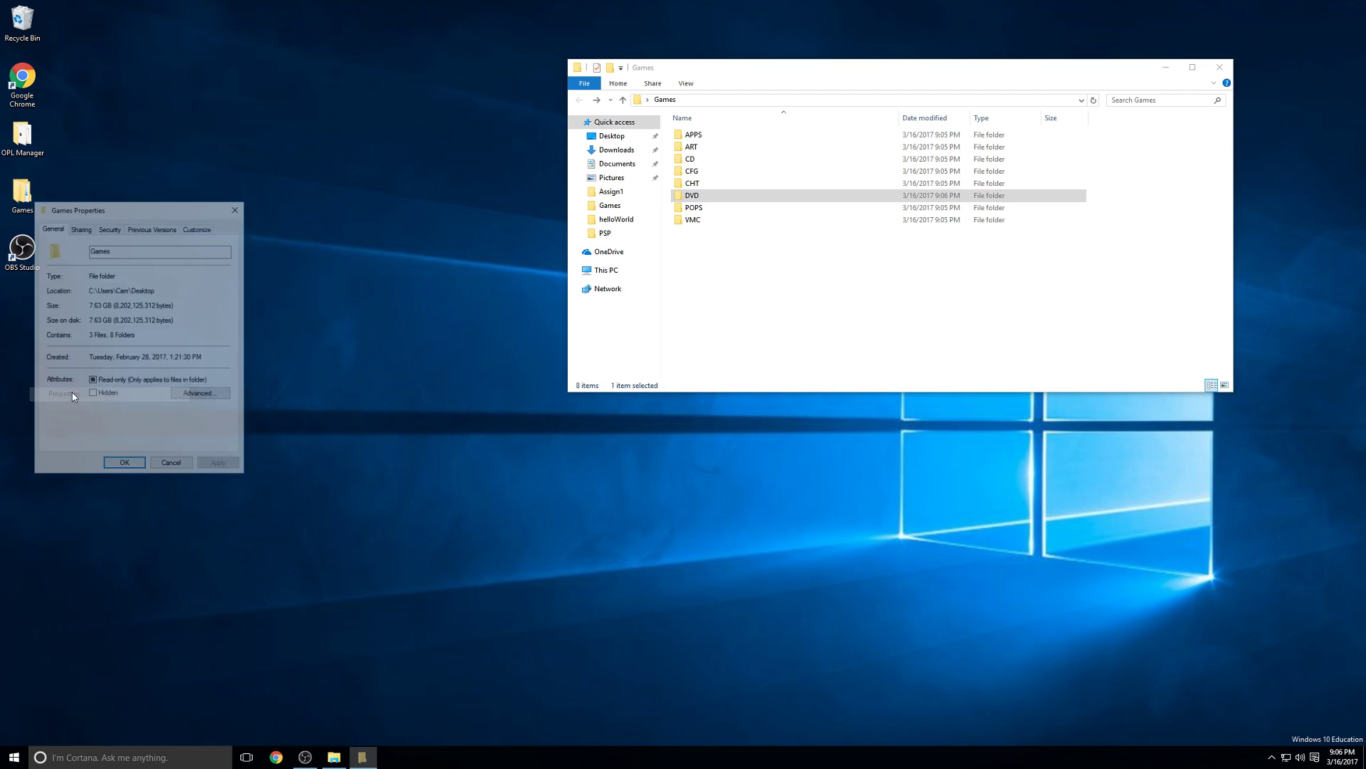
pyautogui.click(81, 228)
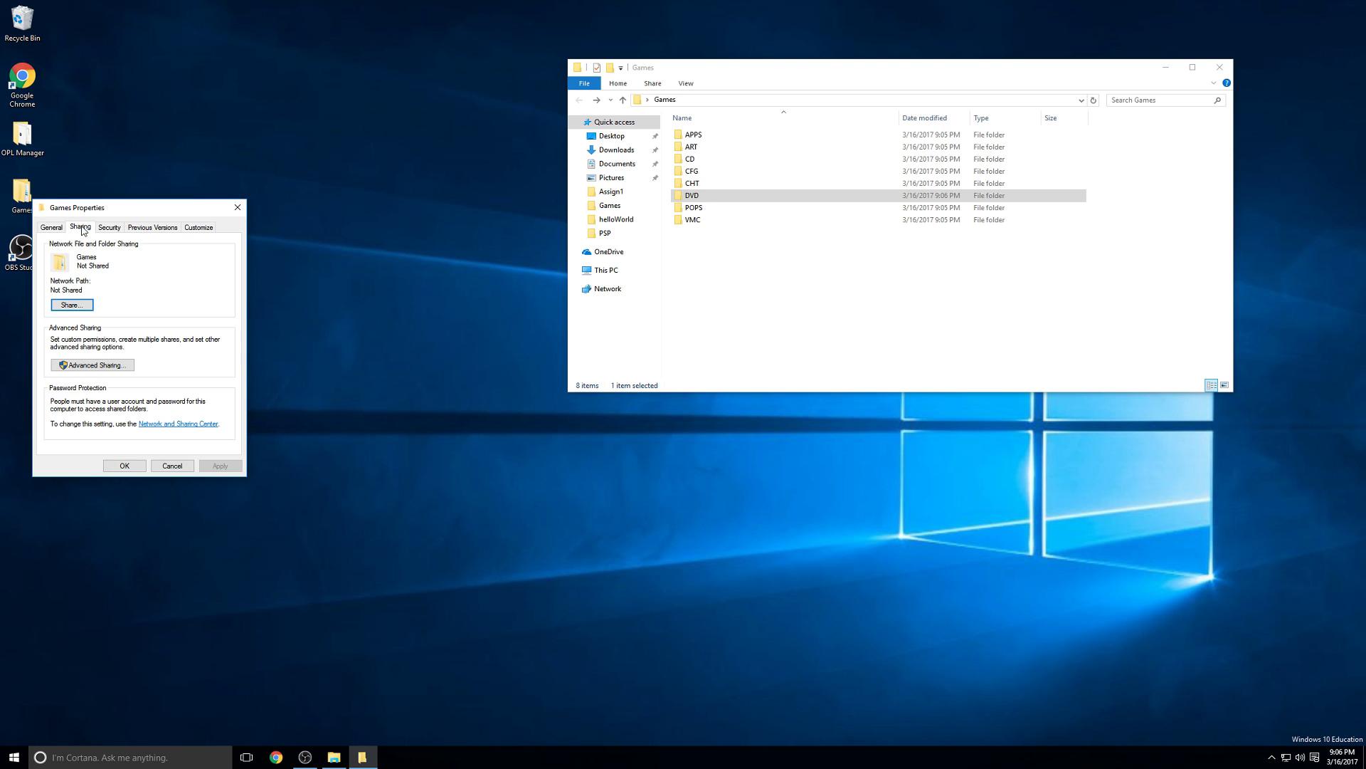
pyautogui.click(162, 425)
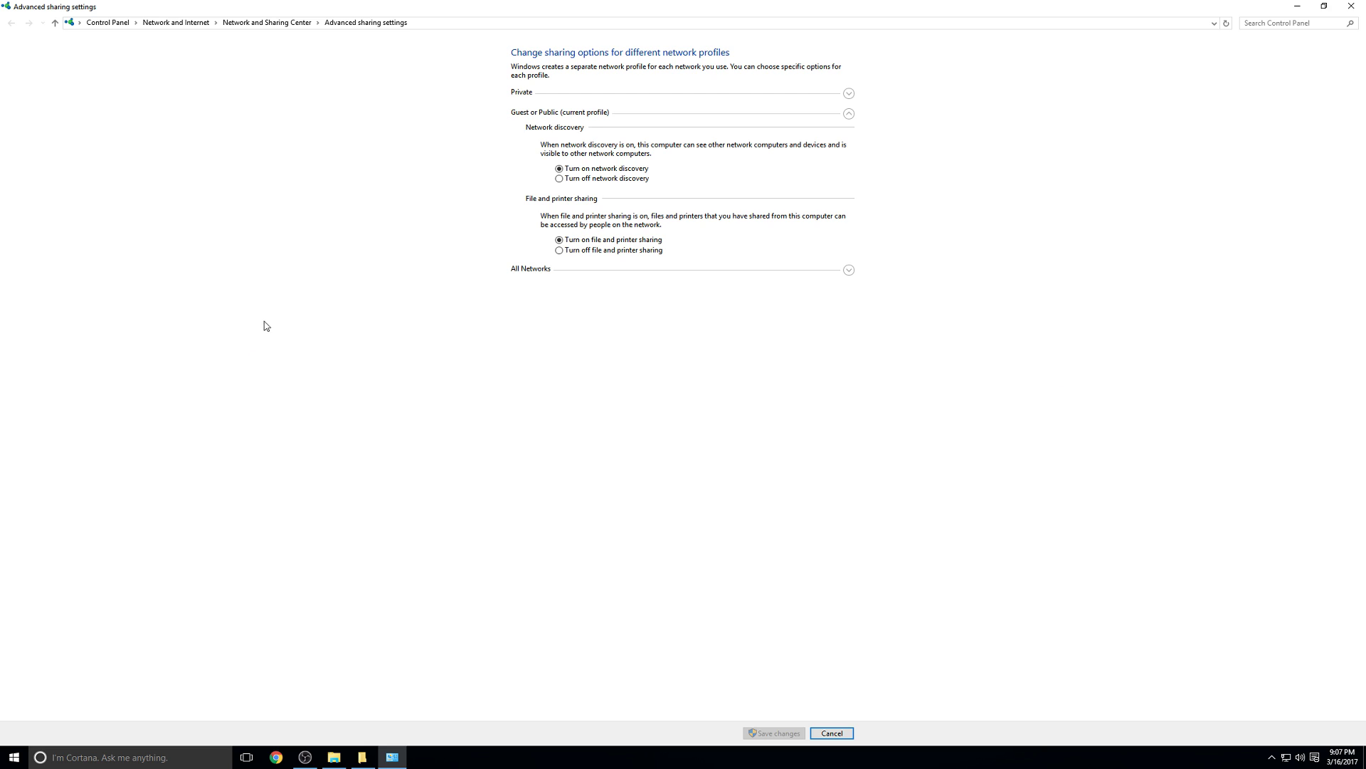
# Step: Turn off password protected sharing under All Networks
pyautogui.click(852, 274)
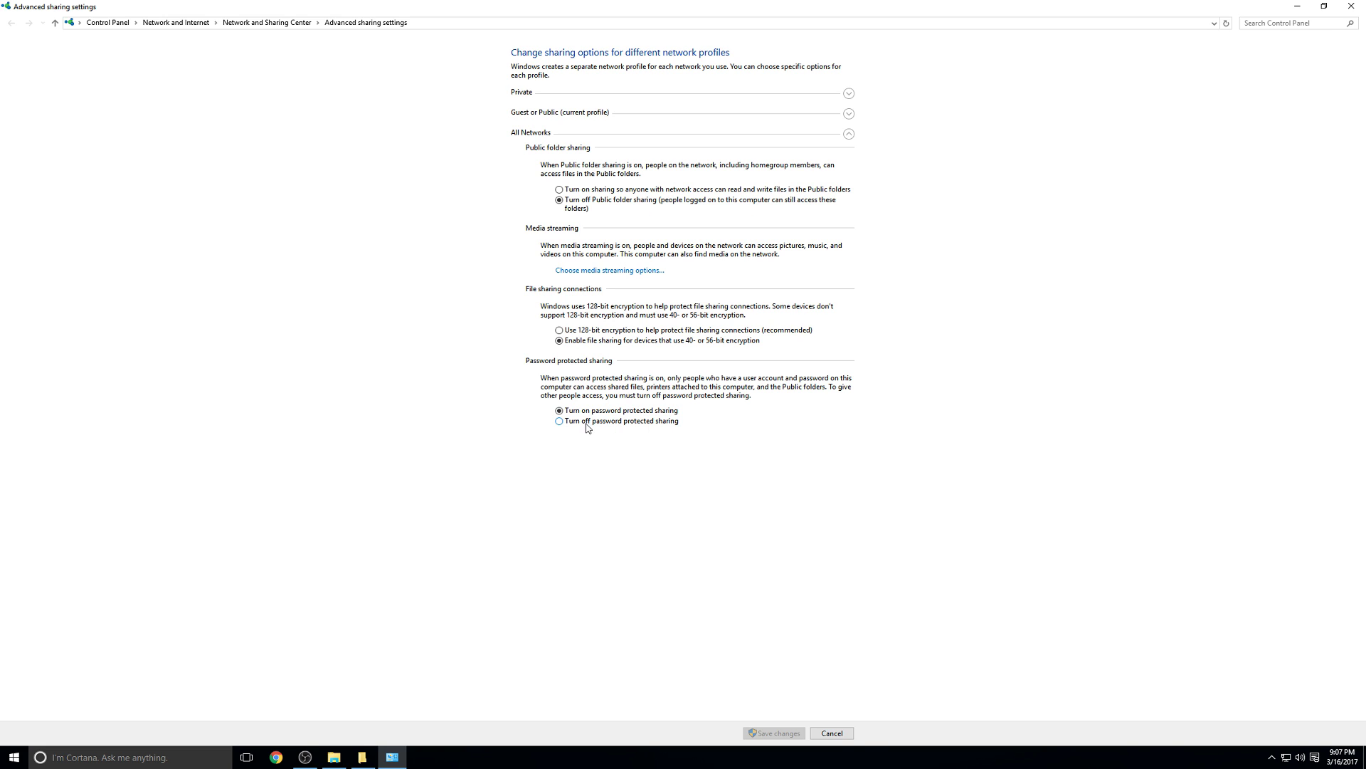
pyautogui.click(559, 422)
pyautogui.click(776, 733)
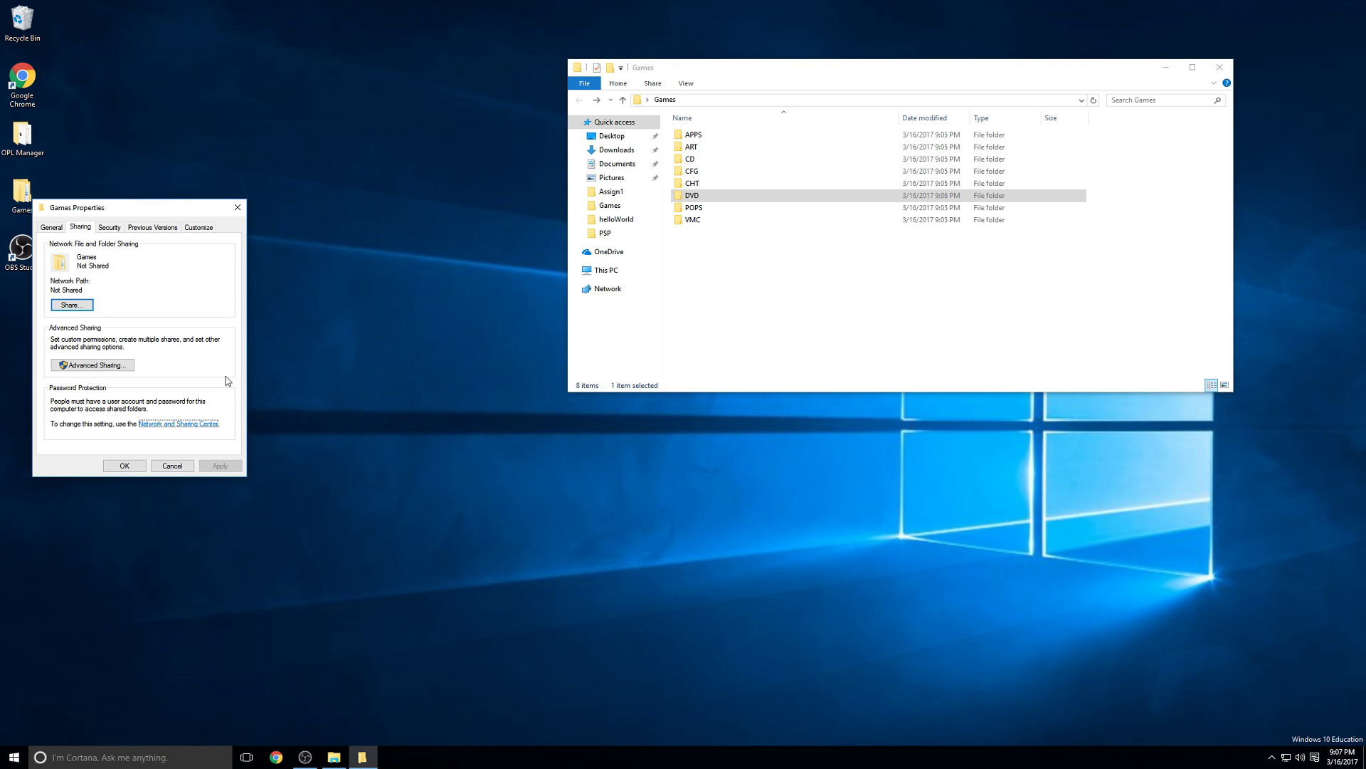
pyautogui.click(125, 465)
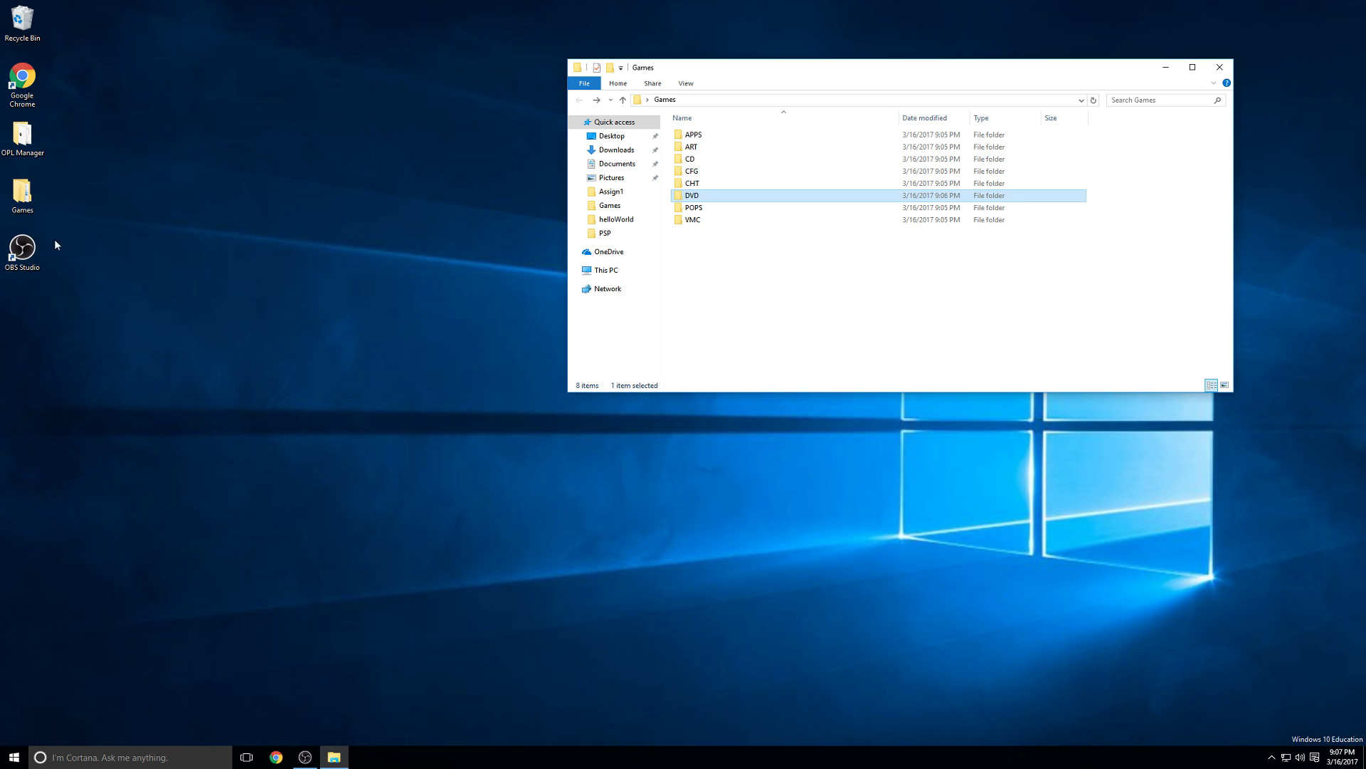
pyautogui.rightClick(37, 211)
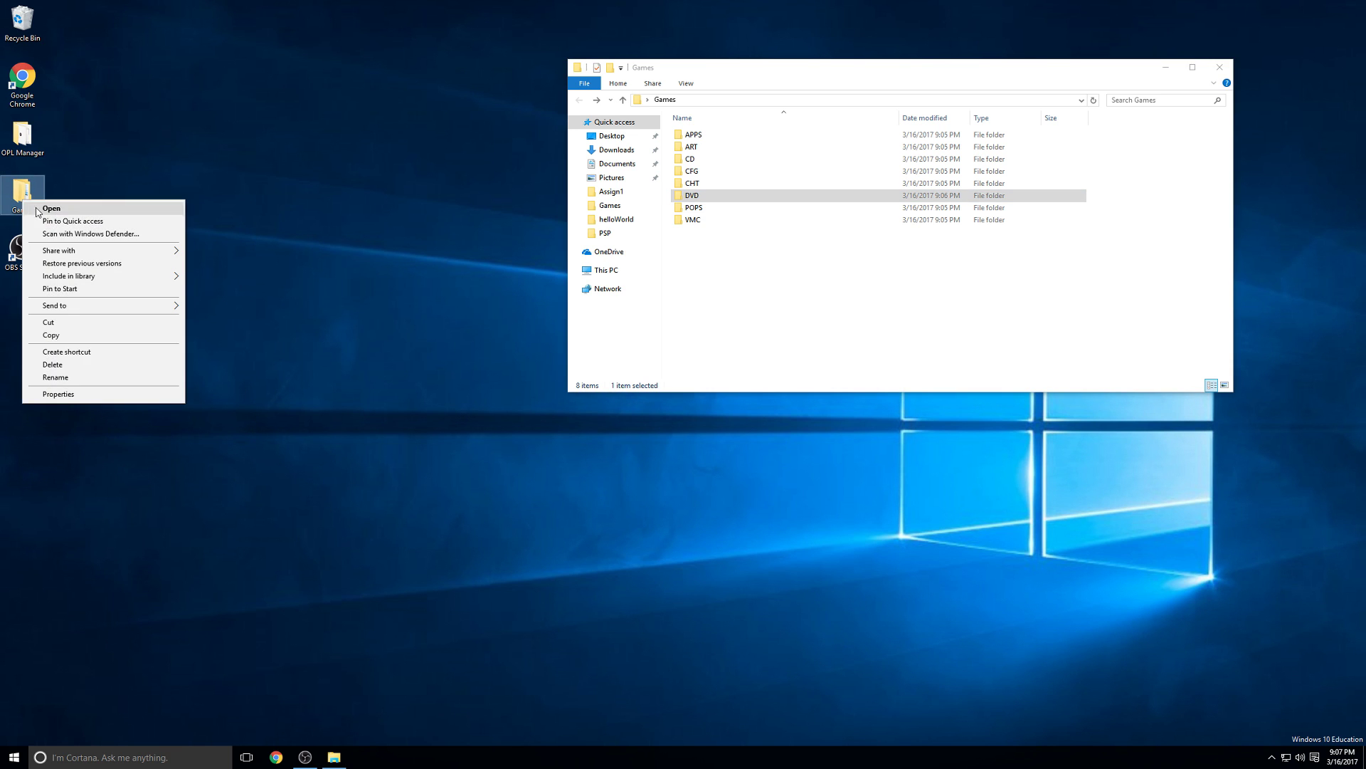
pyautogui.click(54, 393)
pyautogui.click(74, 228)
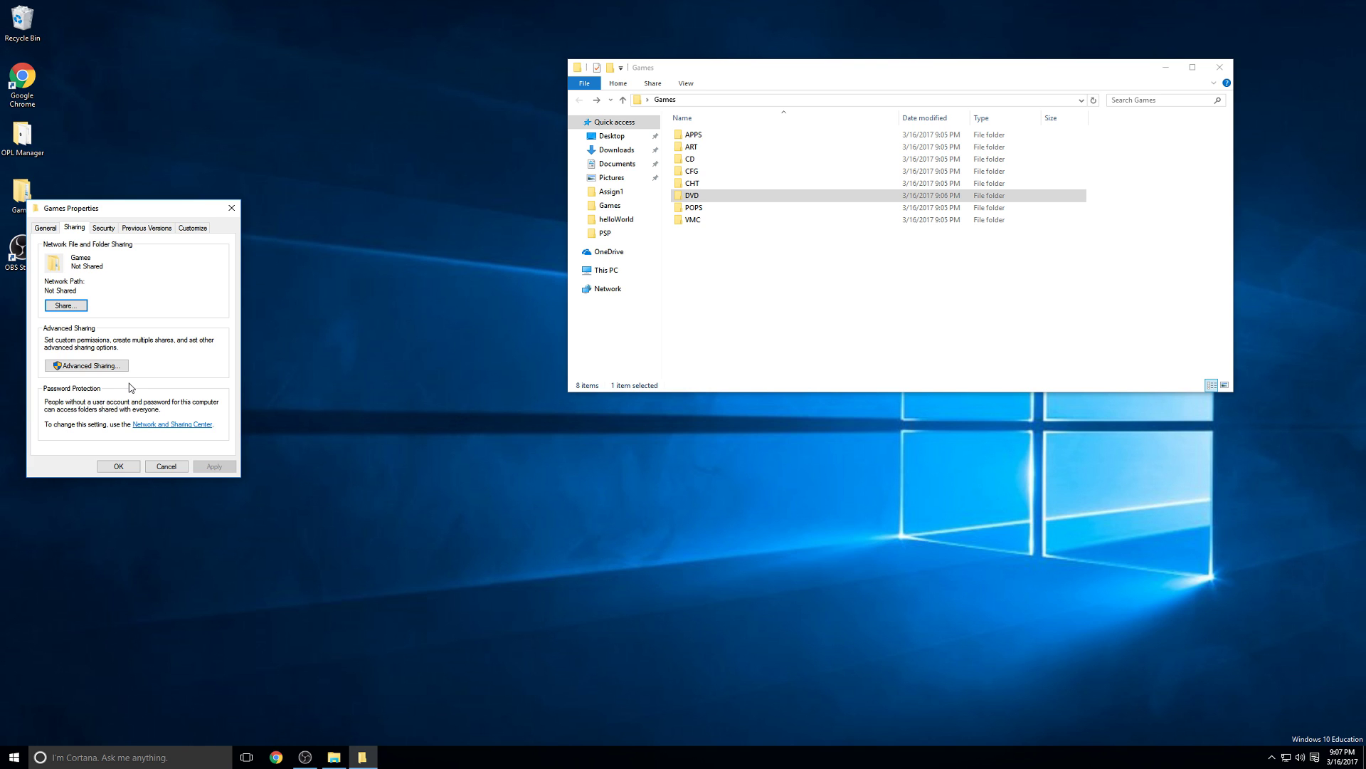
# Step: Enable Advanced Sharing on Games with share name PS2SMB, keeping default permissions
pyautogui.click(86, 367)
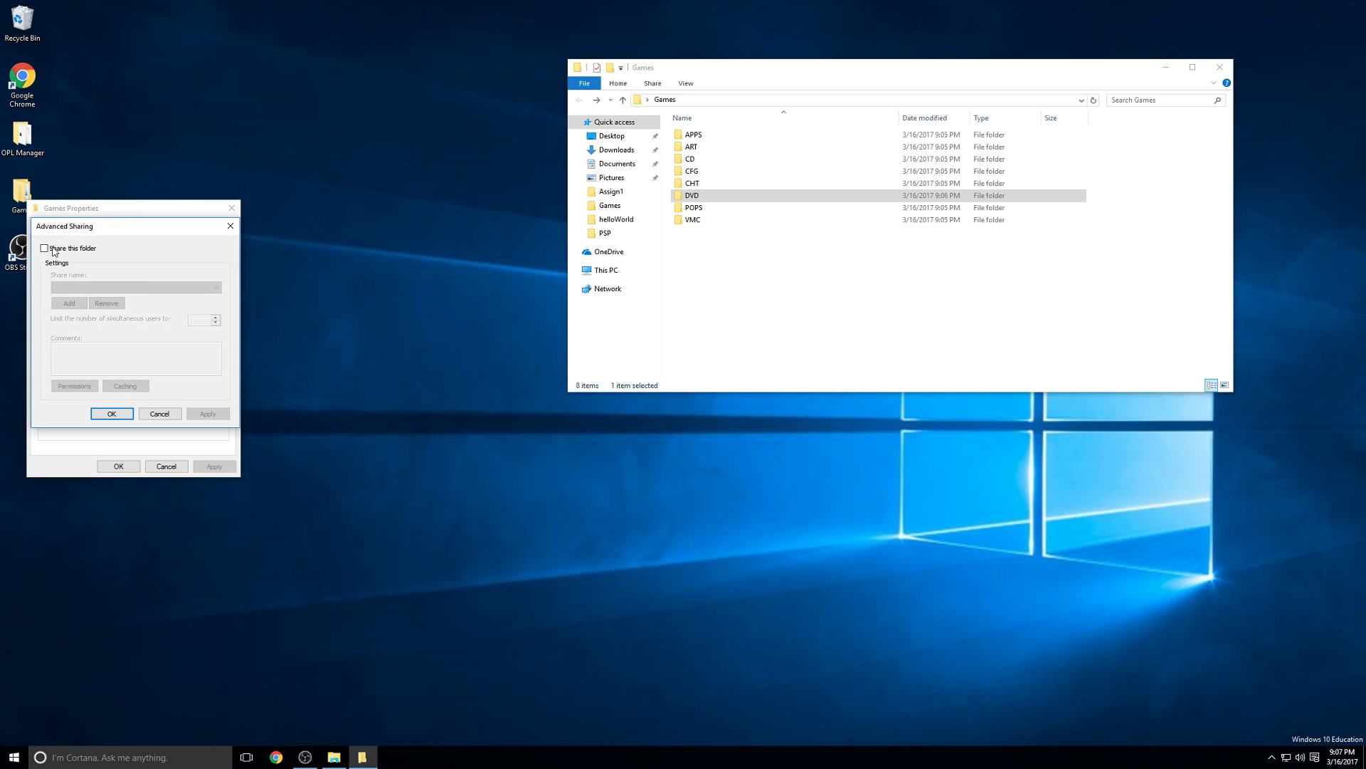
pyautogui.click(52, 249)
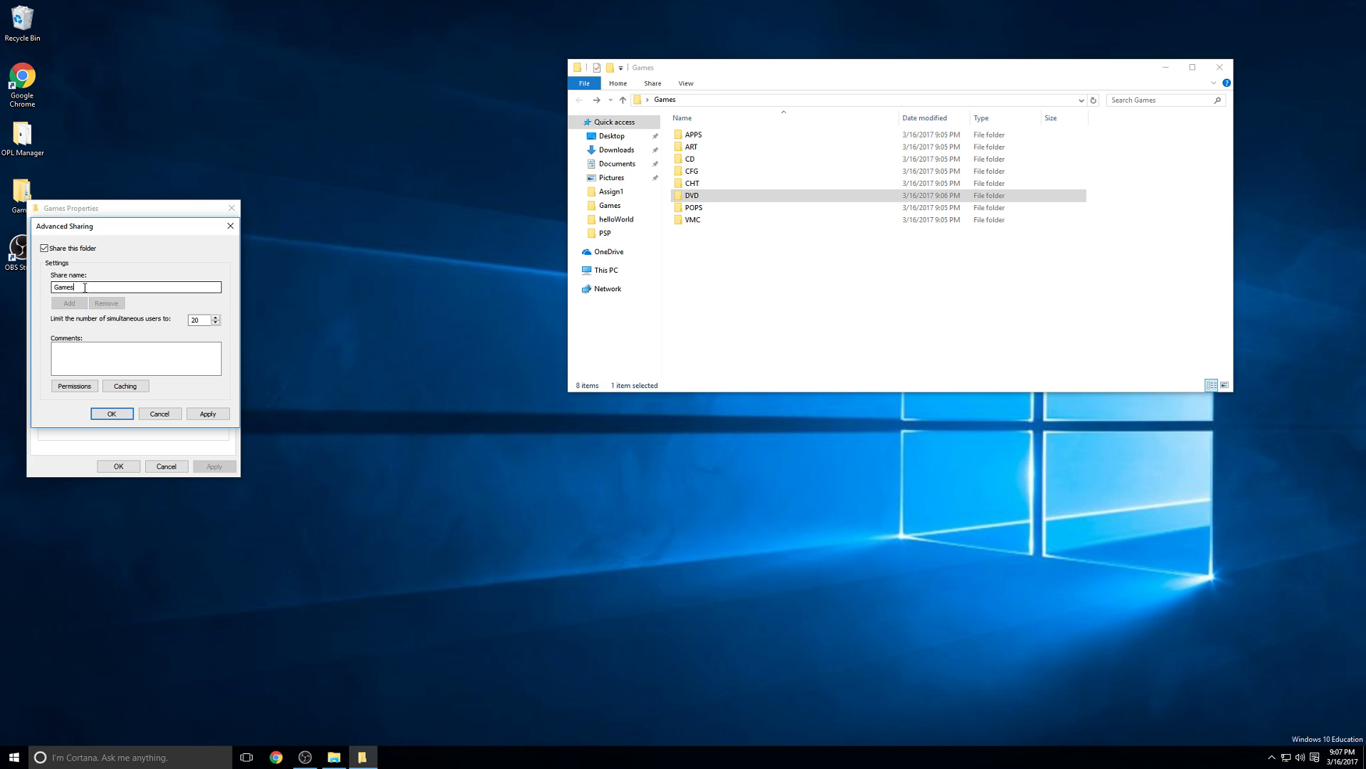
pyautogui.moveTo(84, 288); pyautogui.dragTo(54, 286)
pyautogui.write('PS2SMB')
pyautogui.click(76, 387)
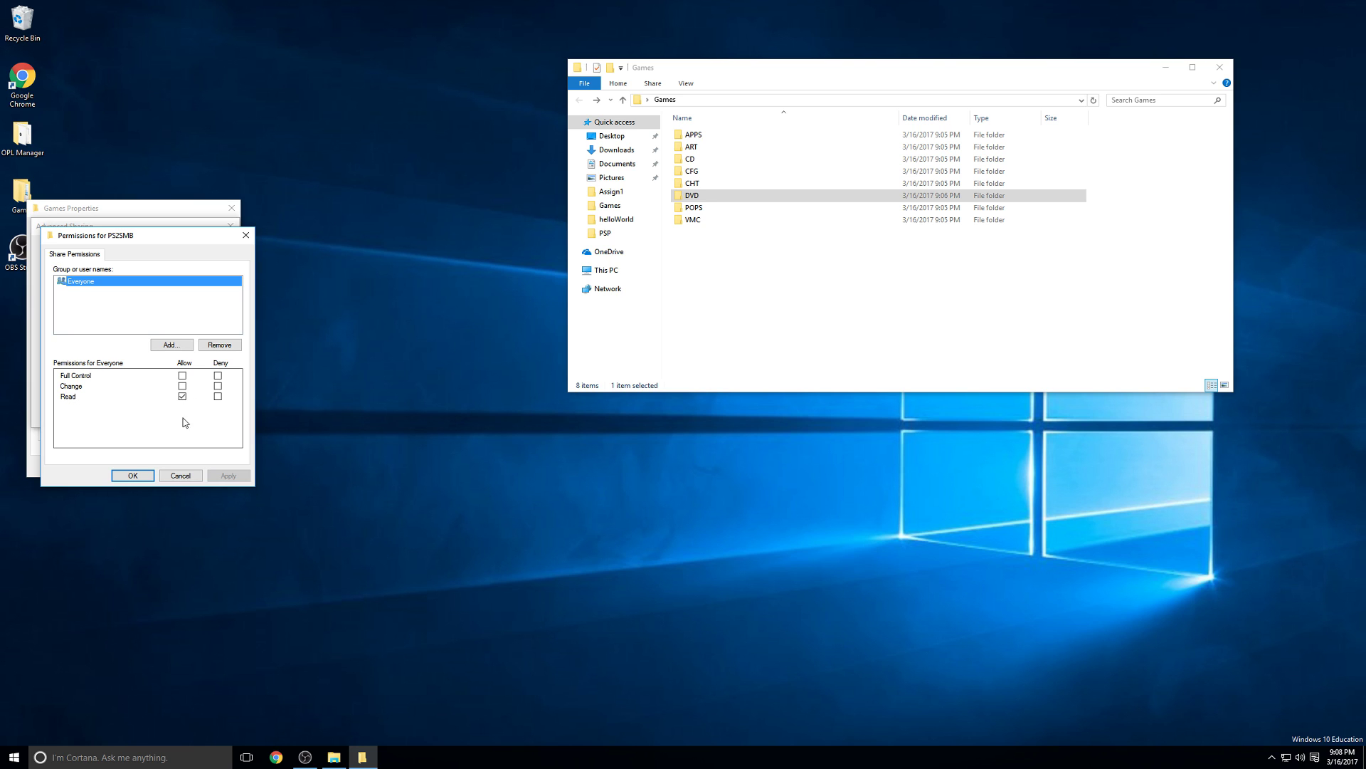
pyautogui.click(132, 476)
pyautogui.click(117, 414)
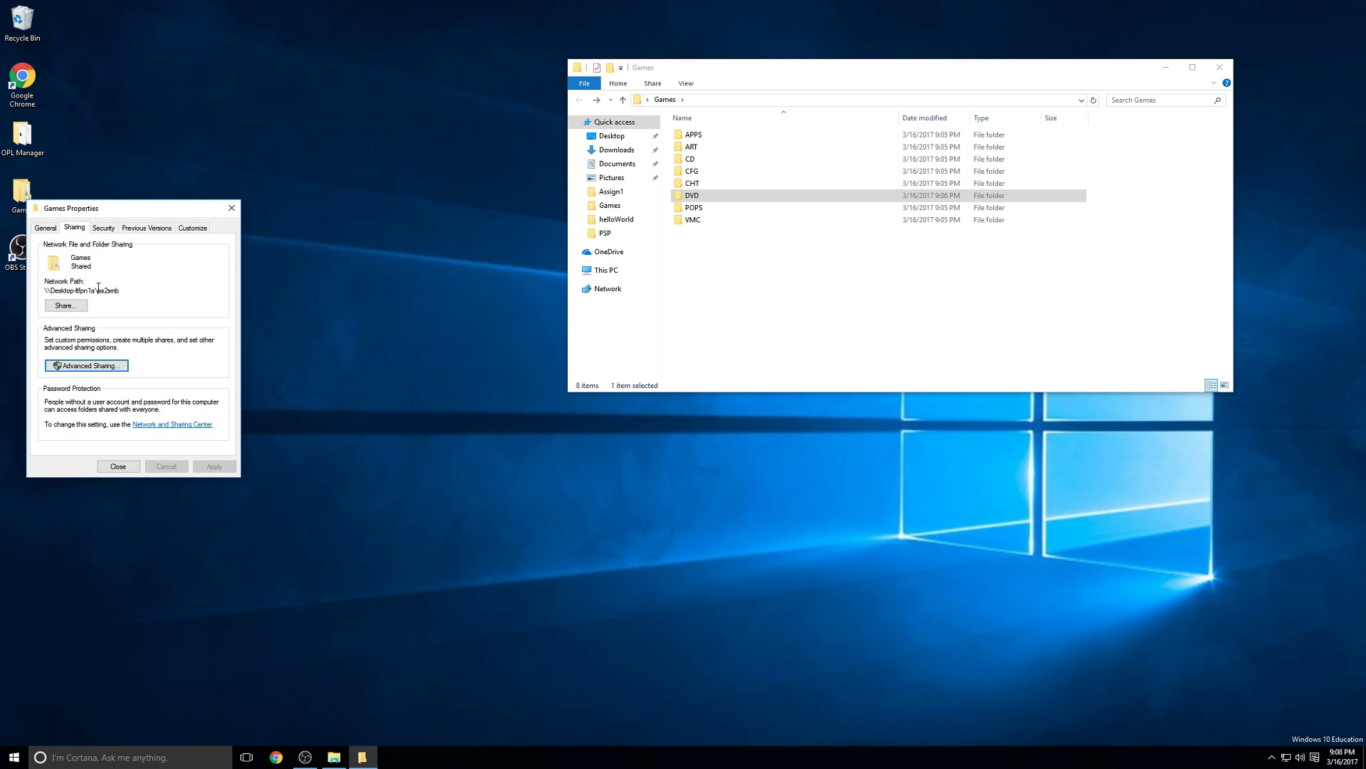
# Step: Select and deselect the network path, then view the Games folder's Security tab
pyautogui.moveTo(120, 290); pyautogui.dragTo(42, 289)
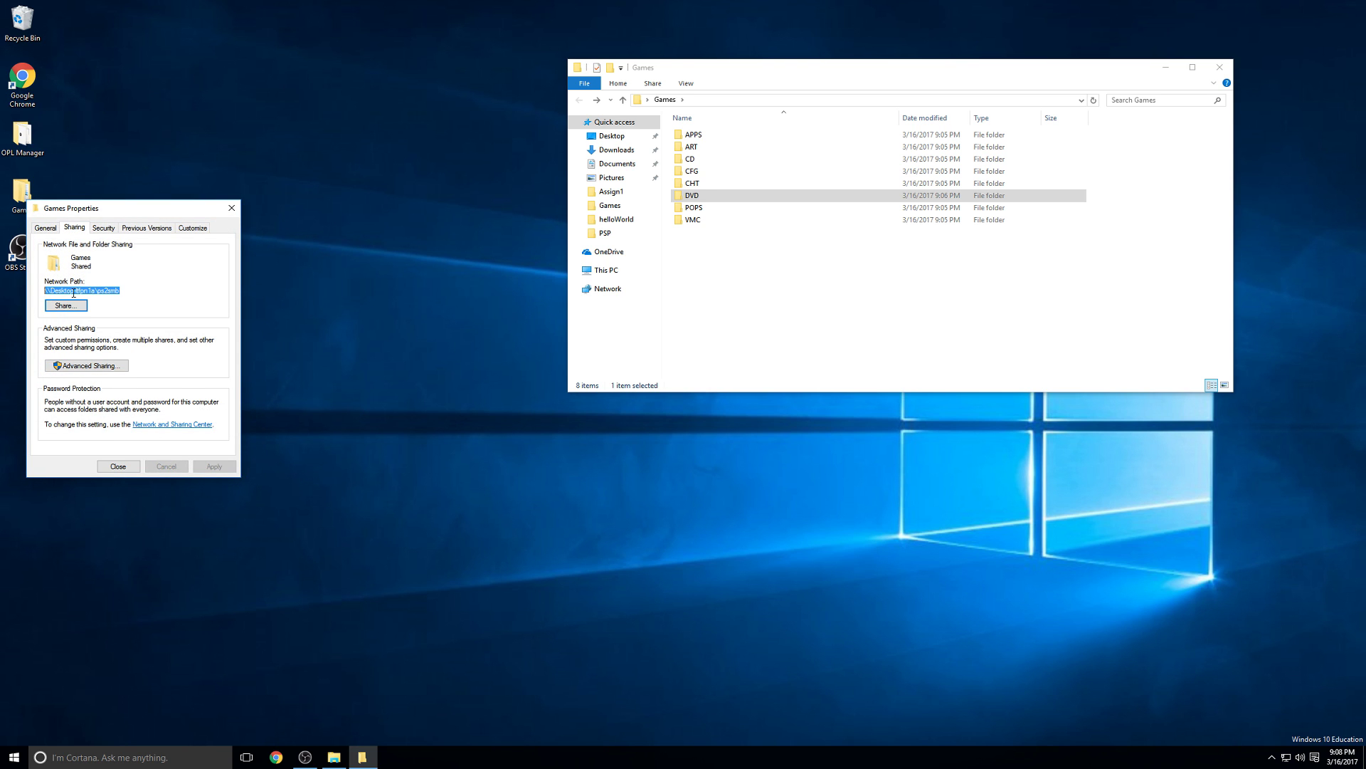
pyautogui.click(74, 293)
pyautogui.click(104, 231)
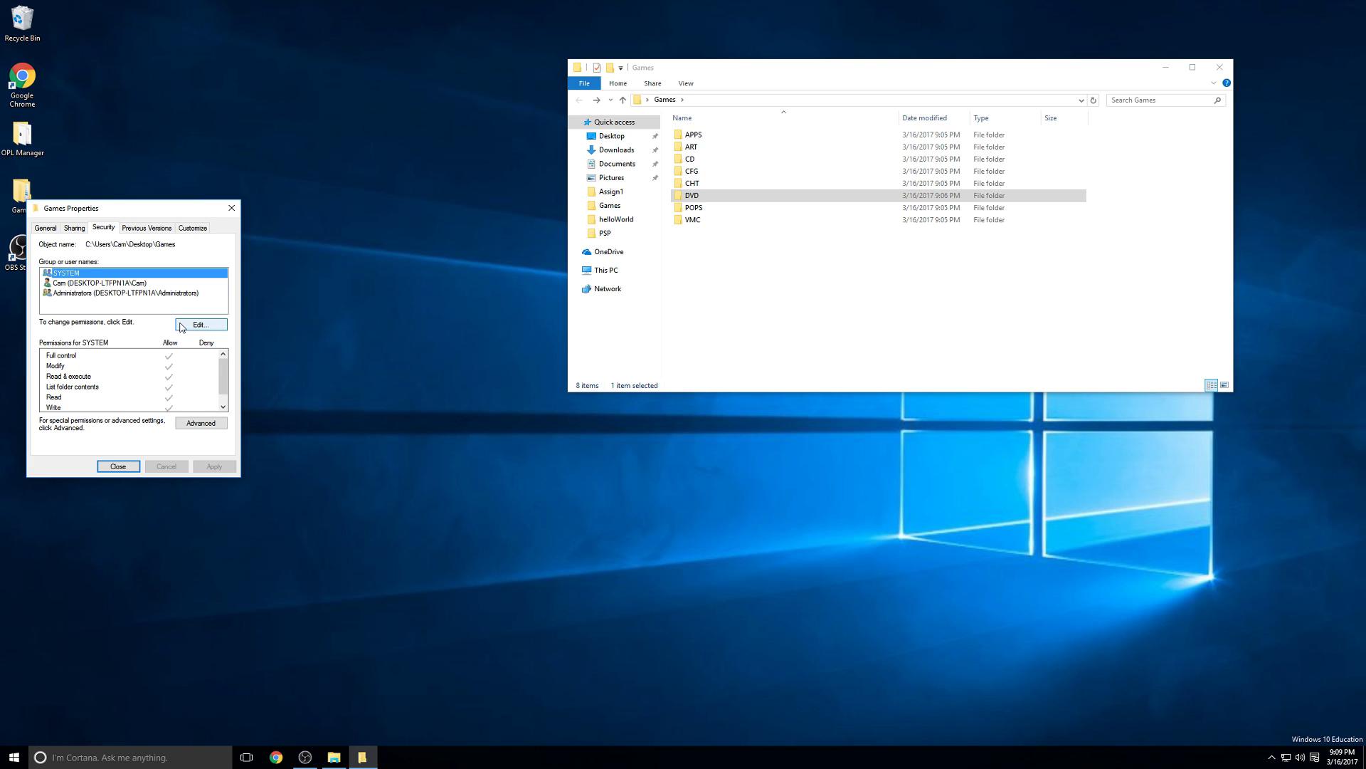
# Step: Add the Everyone group to the Games folder's security permissions
pyautogui.click(195, 326)
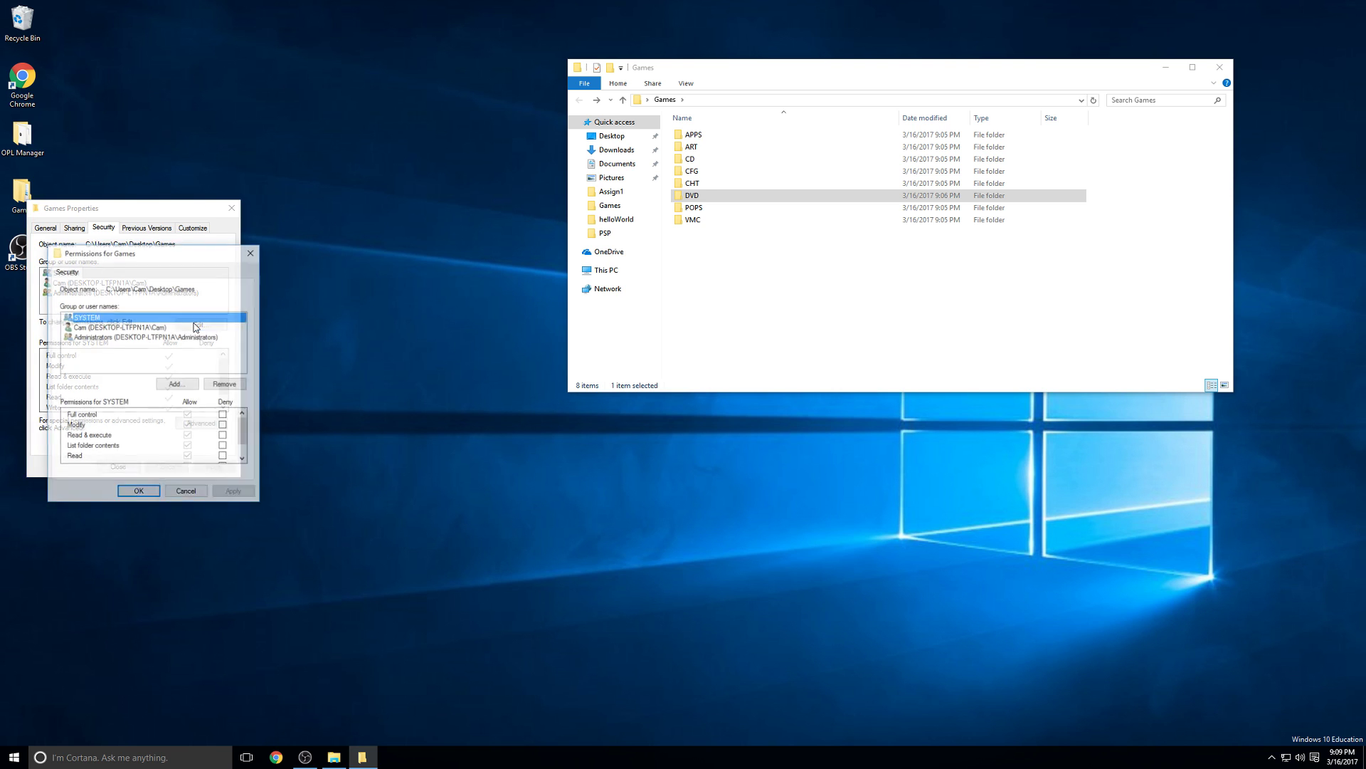
pyautogui.click(177, 382)
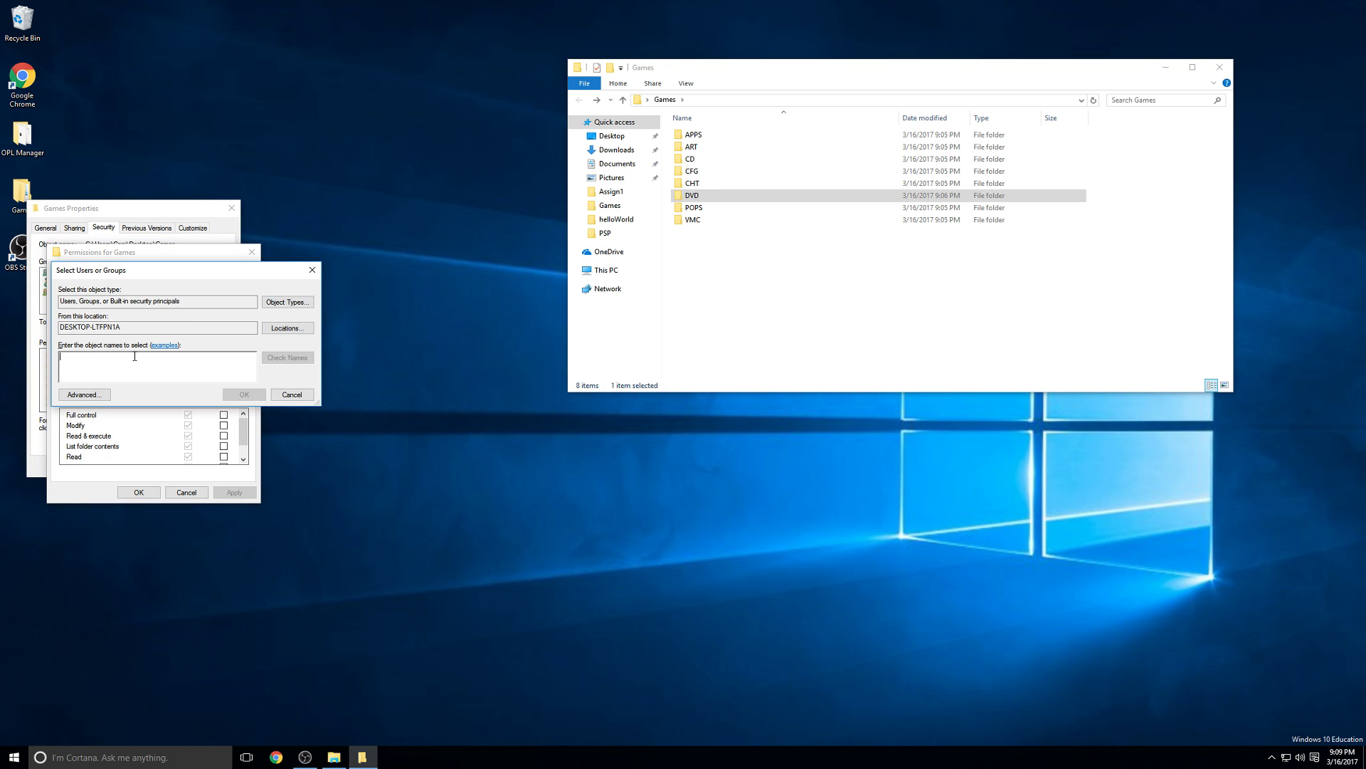
pyautogui.write('everyo')
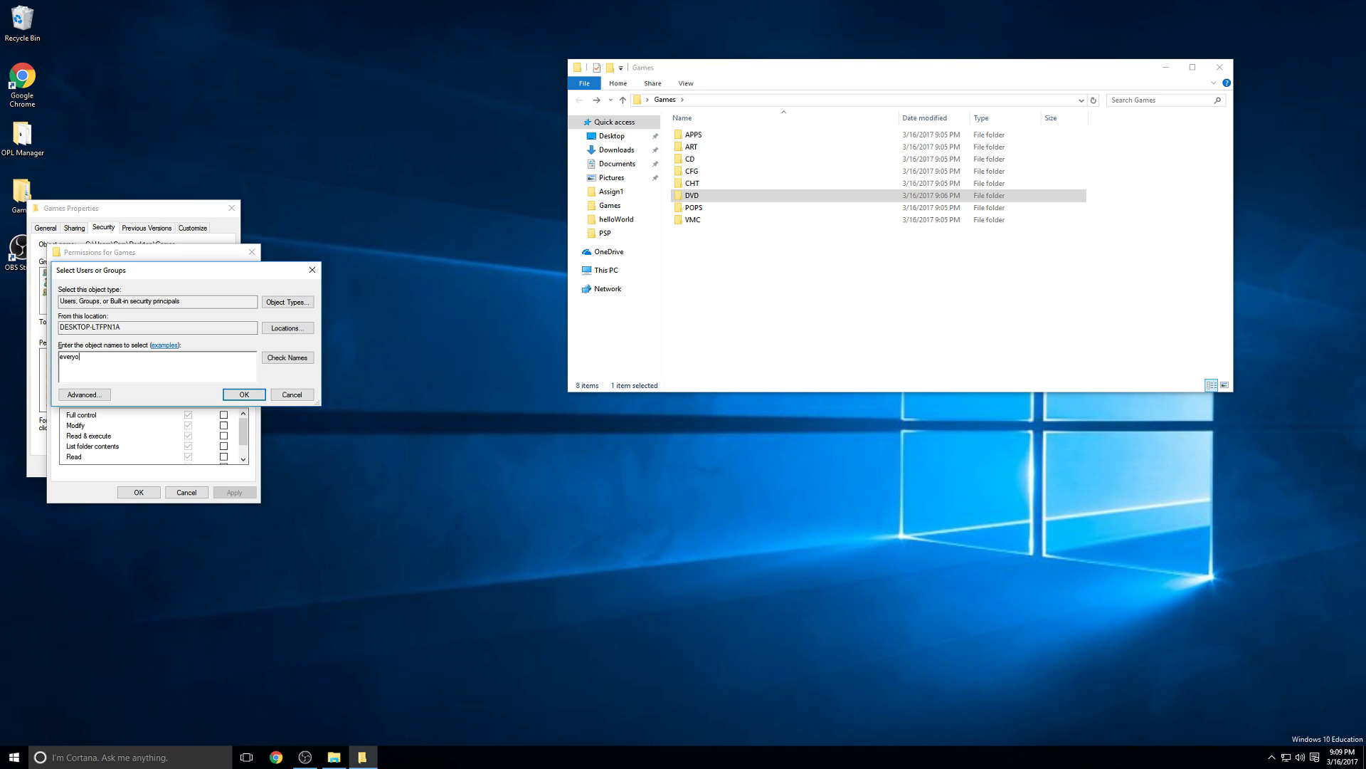
pyautogui.write('ne')
pyautogui.click(287, 357)
pyautogui.click(239, 393)
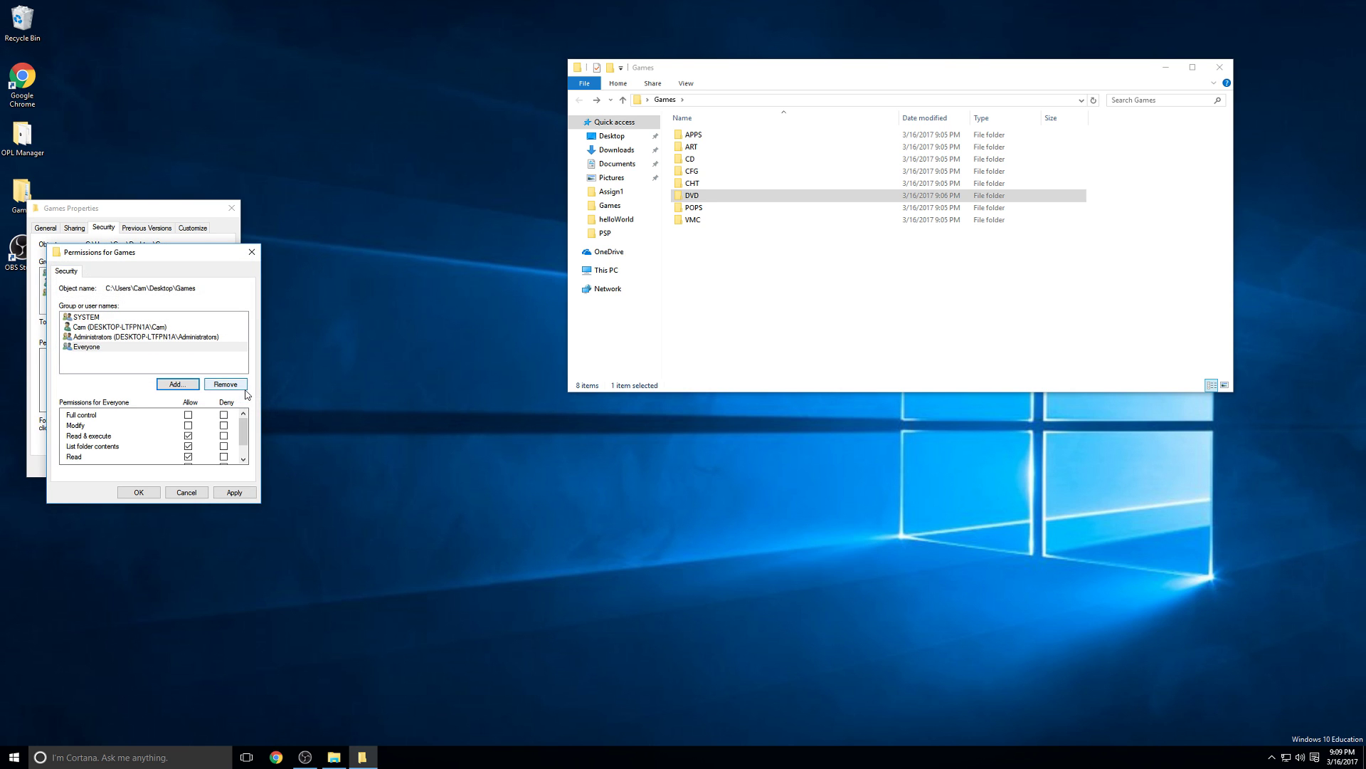
# Step: Review Everyone's permissions, apply them and close the Games folder's properties
pyautogui.click(85, 349)
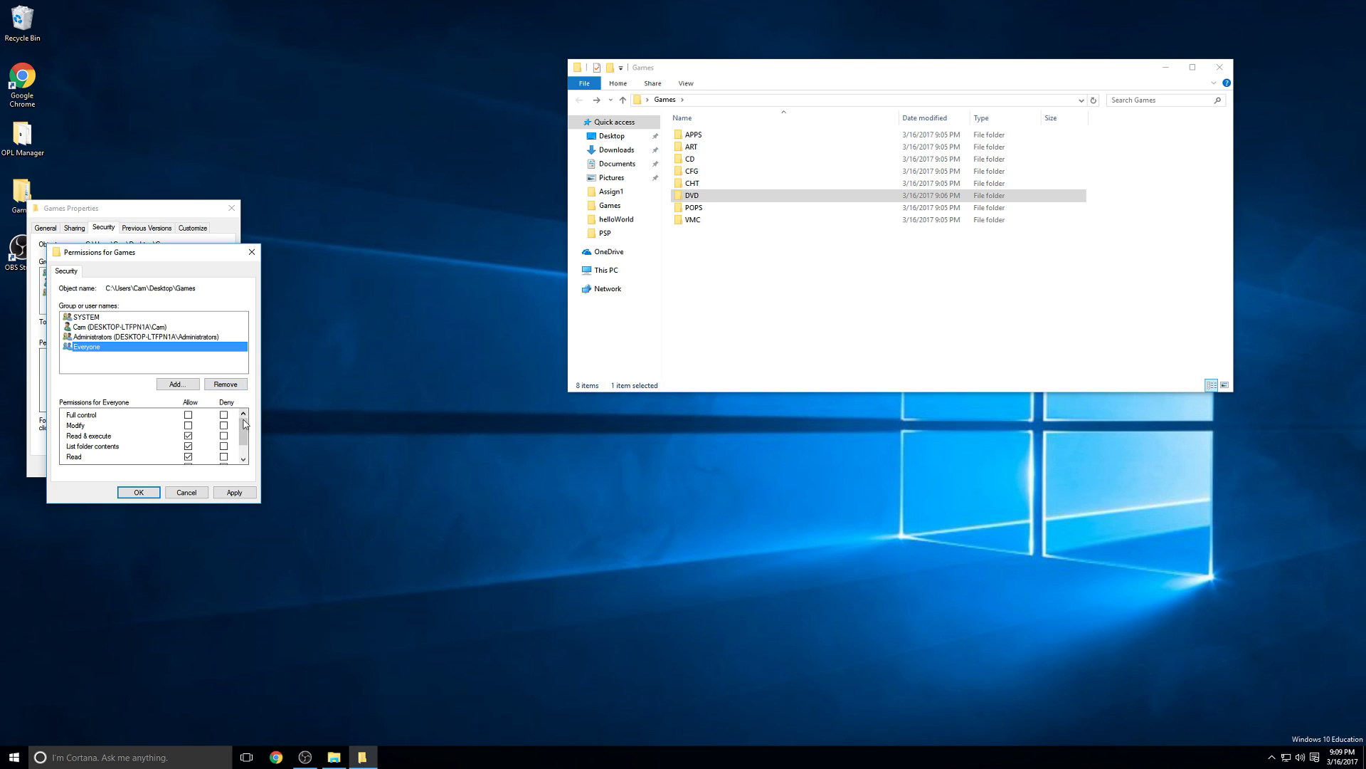
pyautogui.moveTo(244, 429); pyautogui.dragTo(246, 439)
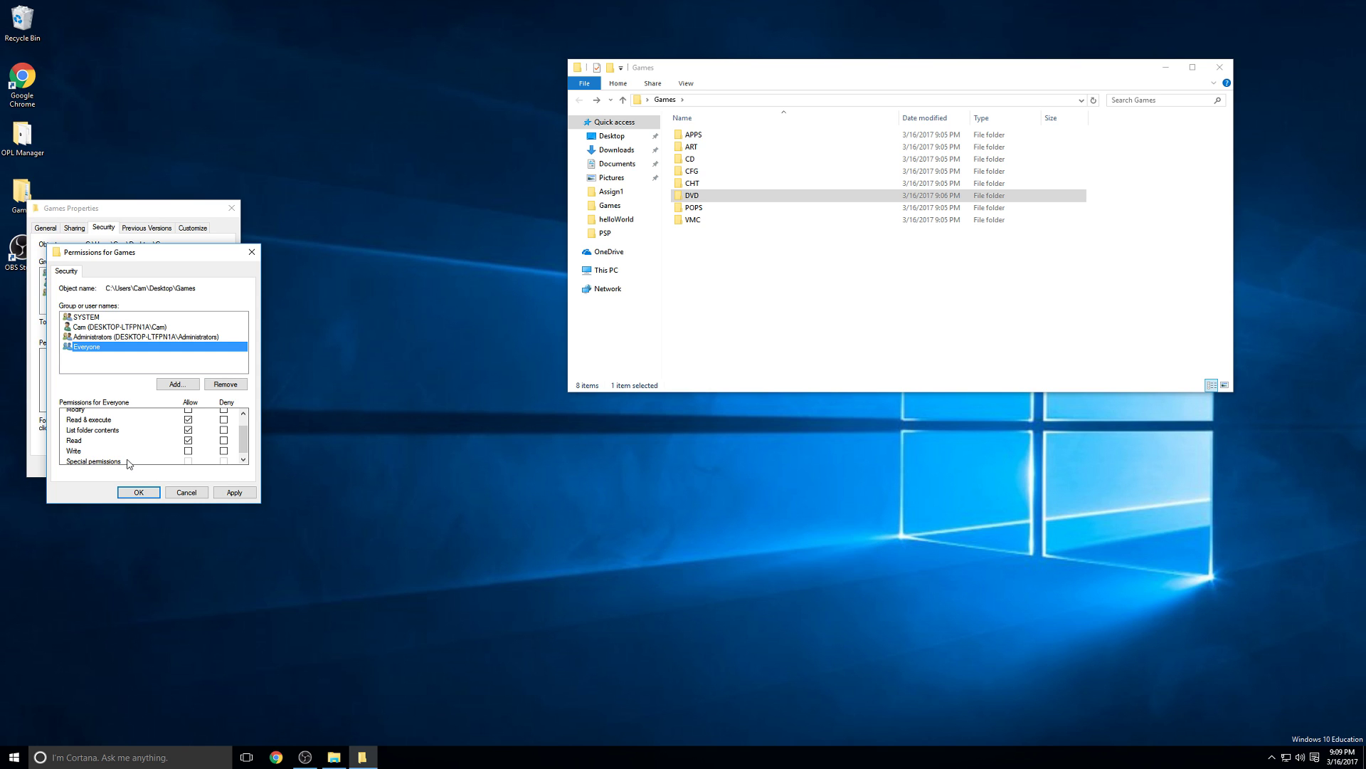
pyautogui.click(138, 492)
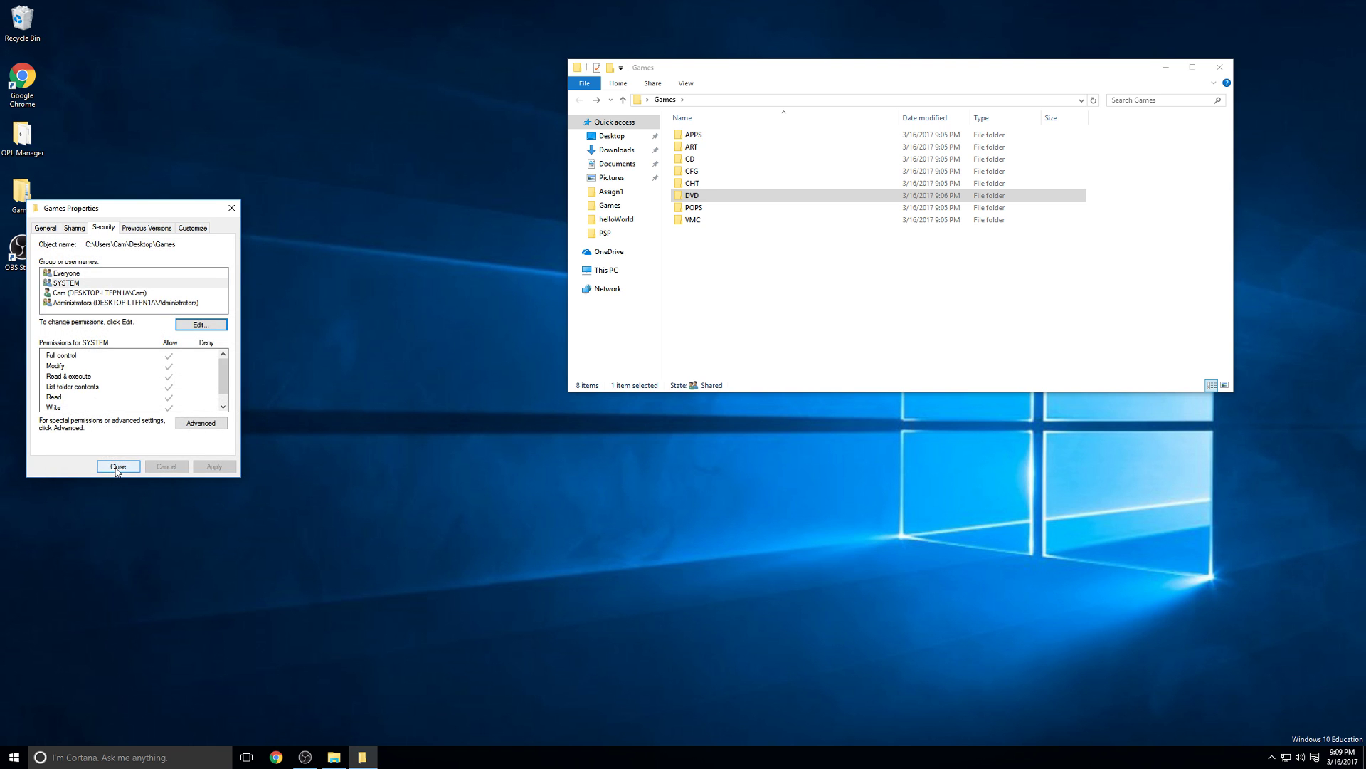
pyautogui.click(117, 467)
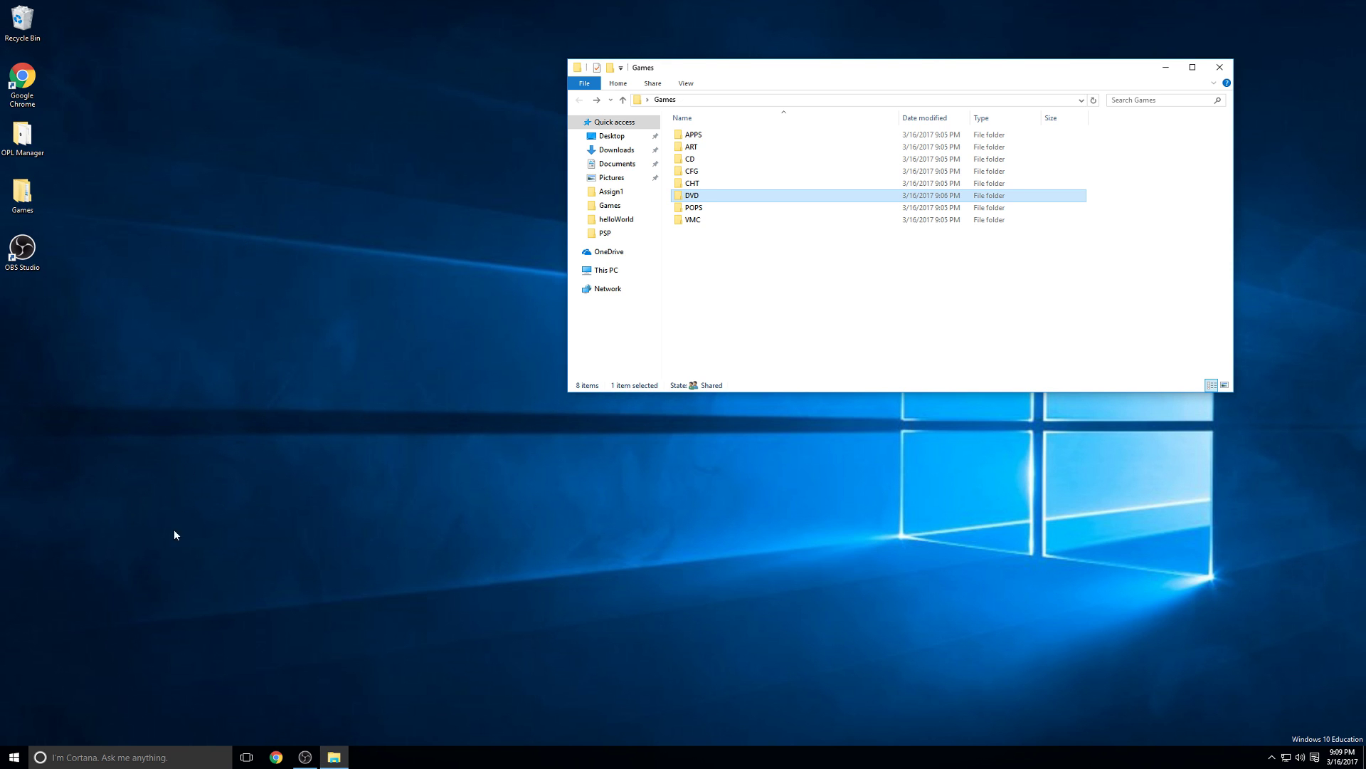
# Step: Launch Command Prompt from a cmd search, run ipconfig and select the IPv4 address 192.168.1.103
pyautogui.click(13, 757)
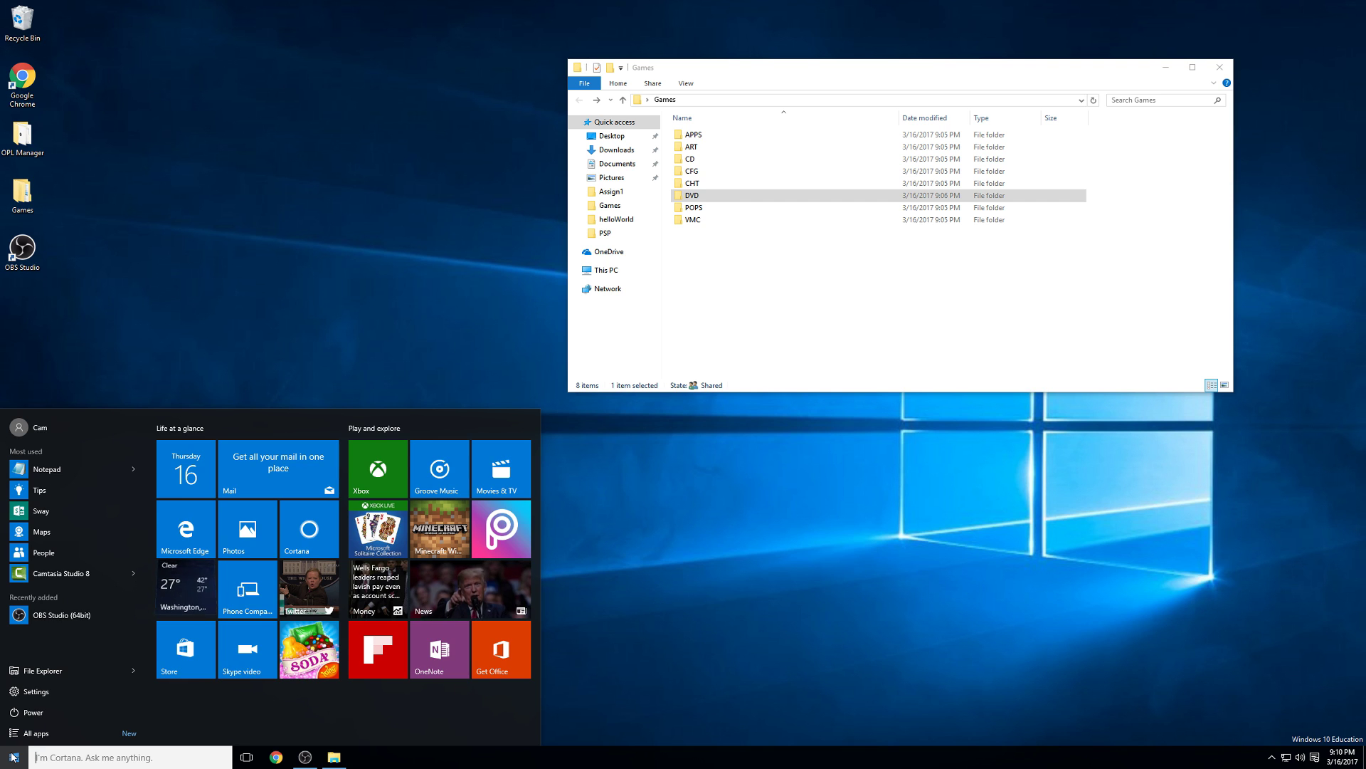
pyautogui.write('cmd')
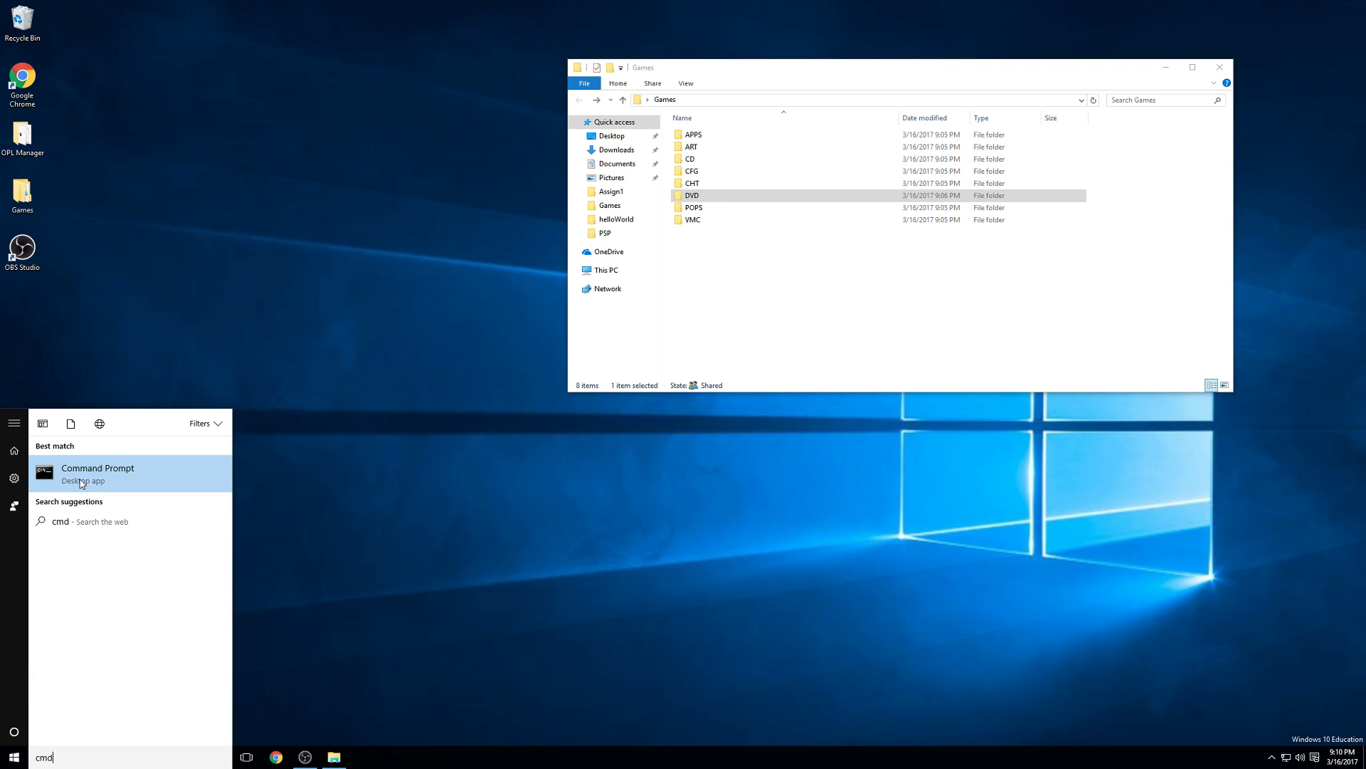
pyautogui.click(83, 470)
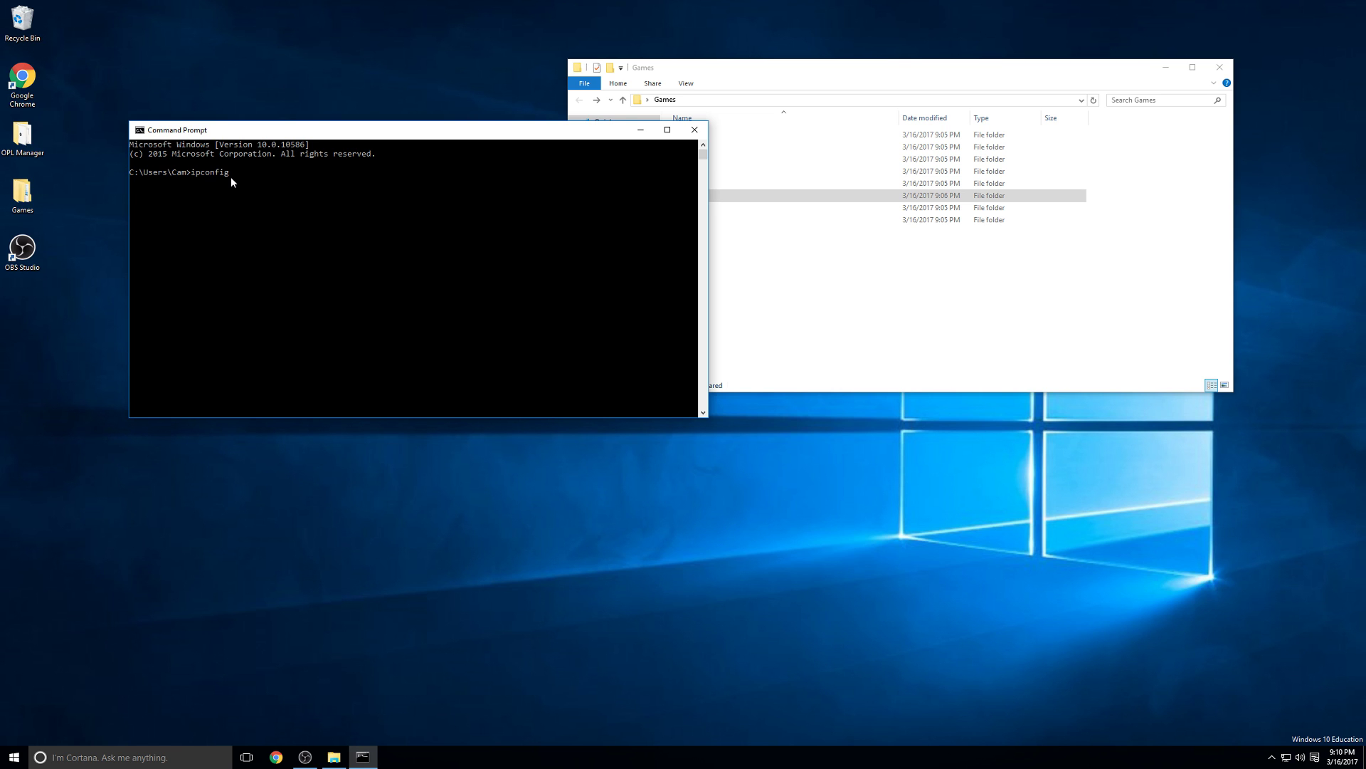
pyautogui.press('Return')
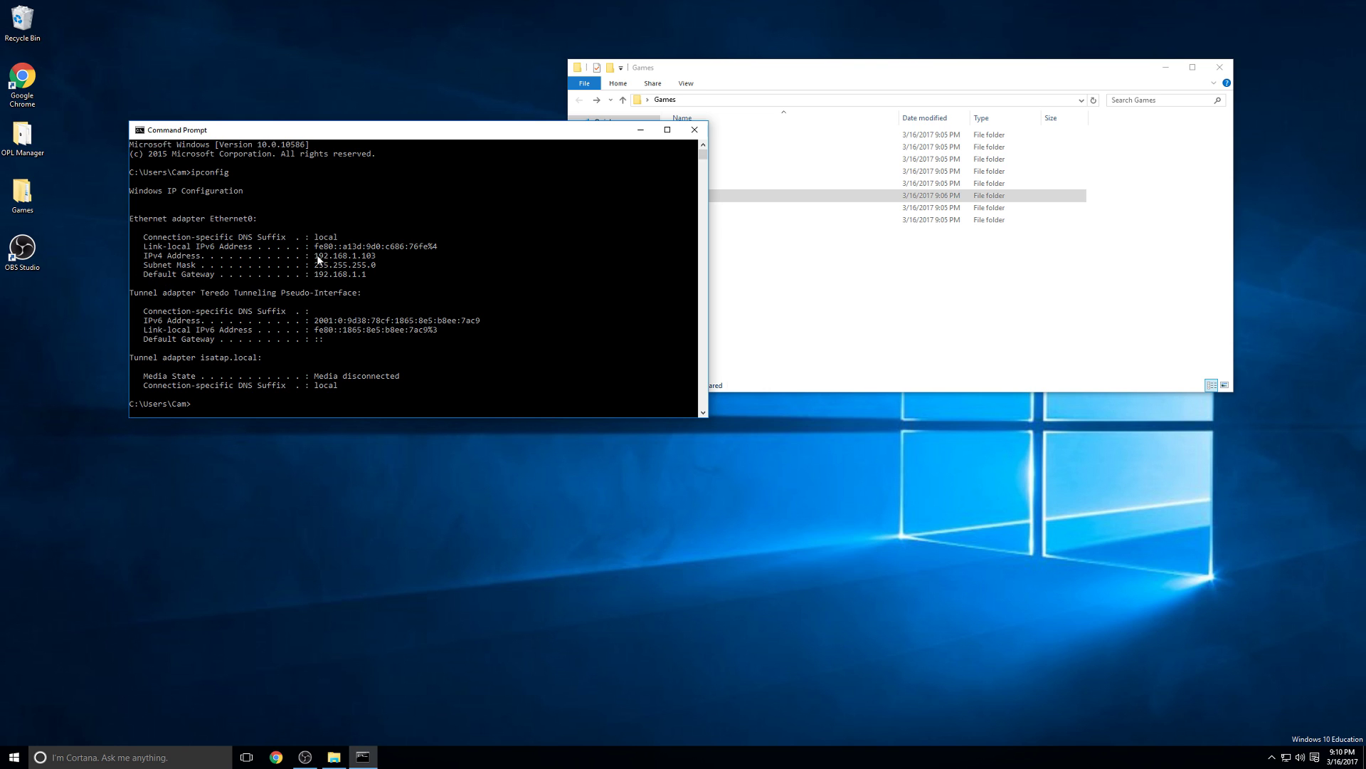
pyautogui.moveTo(314, 255); pyautogui.dragTo(377, 261)
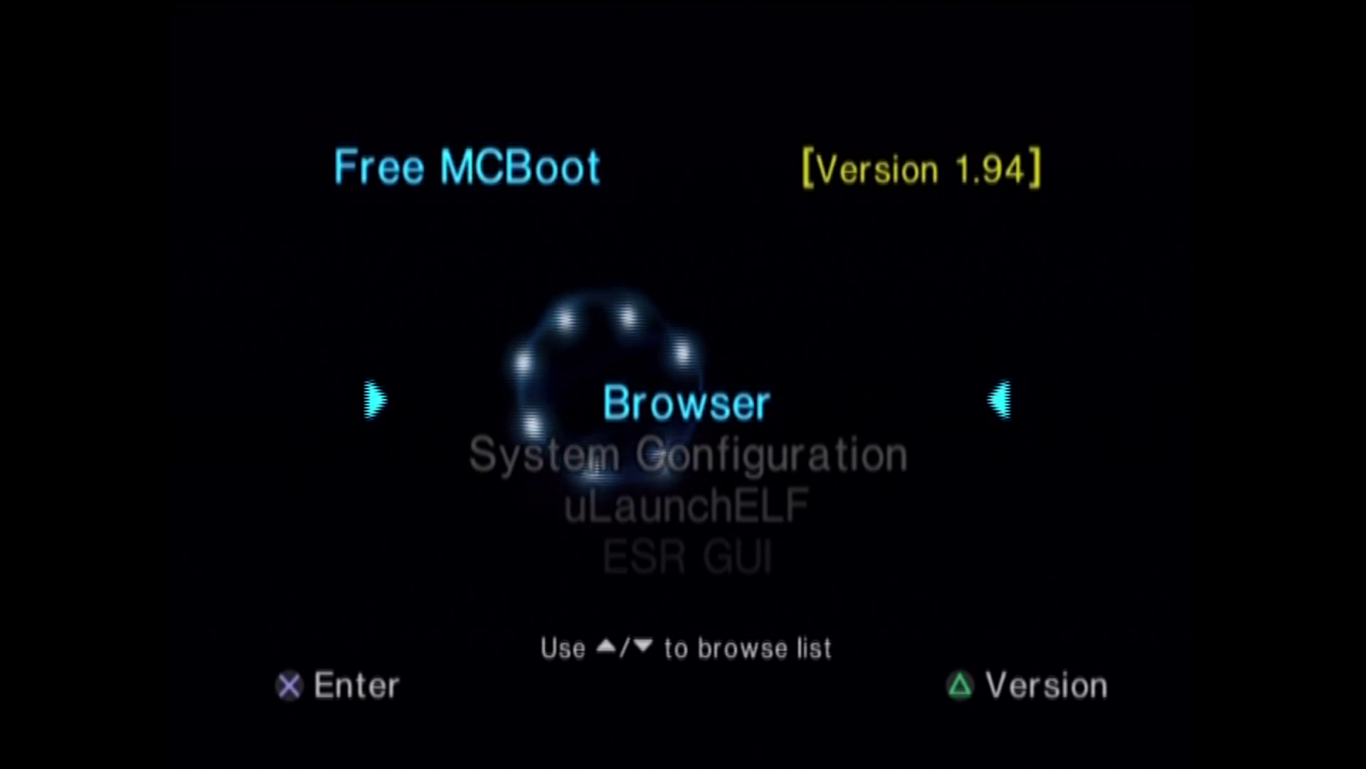
# Step: Move down the Free MCBoot menu to Open PS2 Loader to launch it
pyautogui.press('Down')
pyautogui.press('Down')
pyautogui.press('Down')
pyautogui.press('Down')
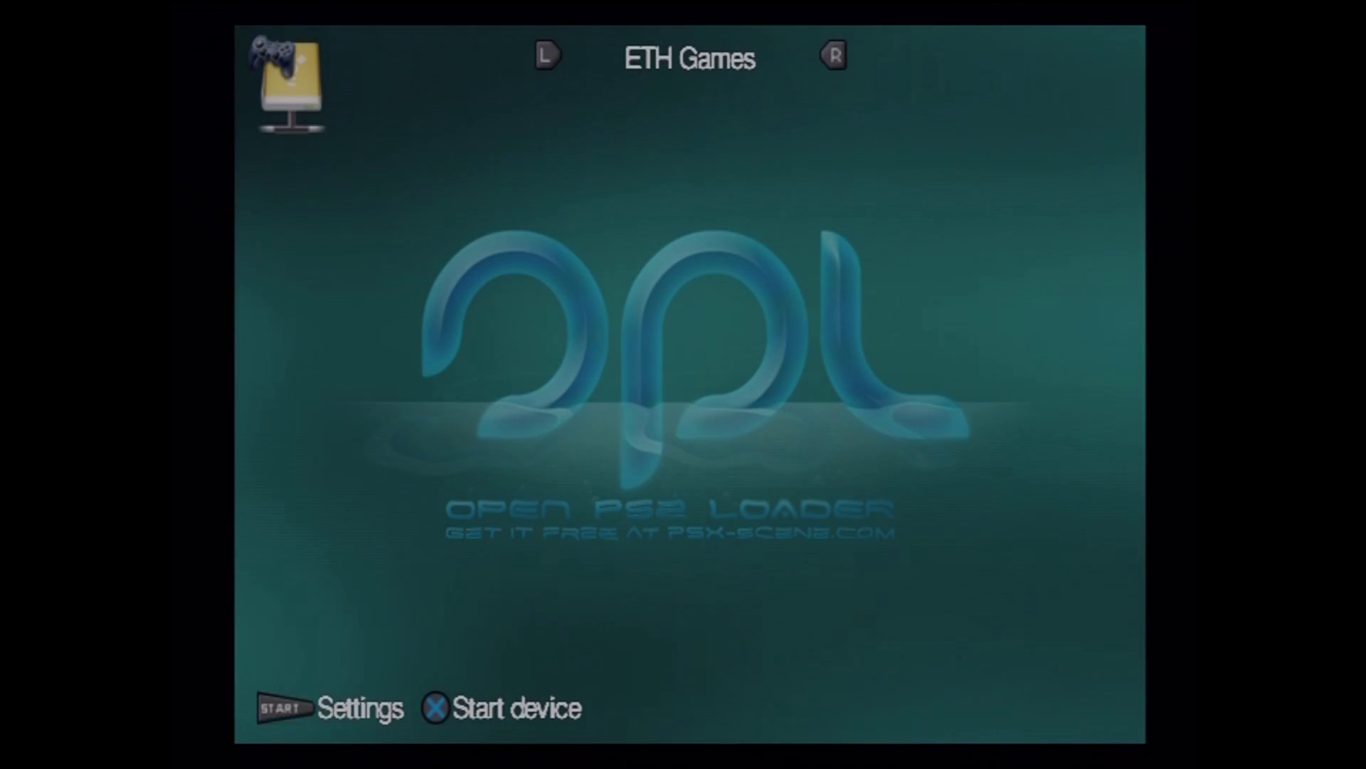
pyautogui.press('Return')
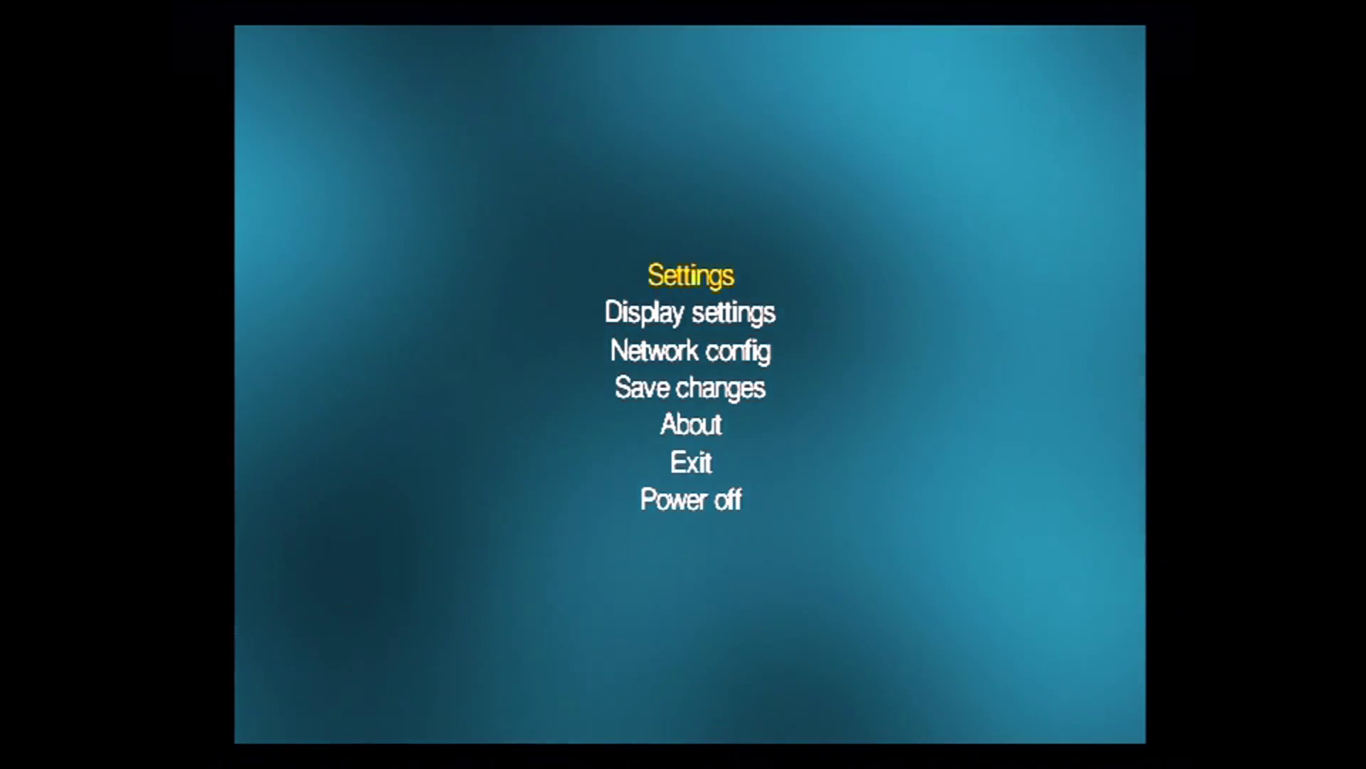
pyautogui.press('Escape')
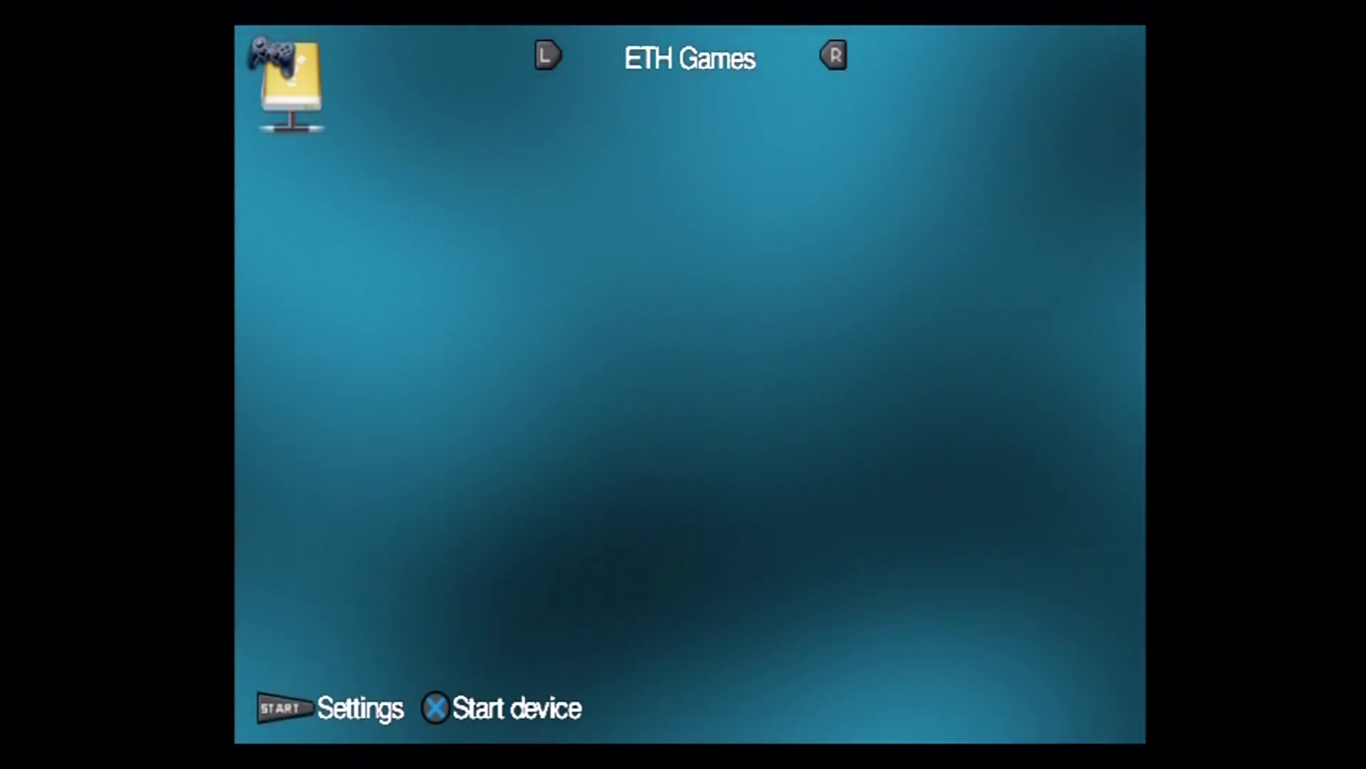
pyautogui.press('Left')
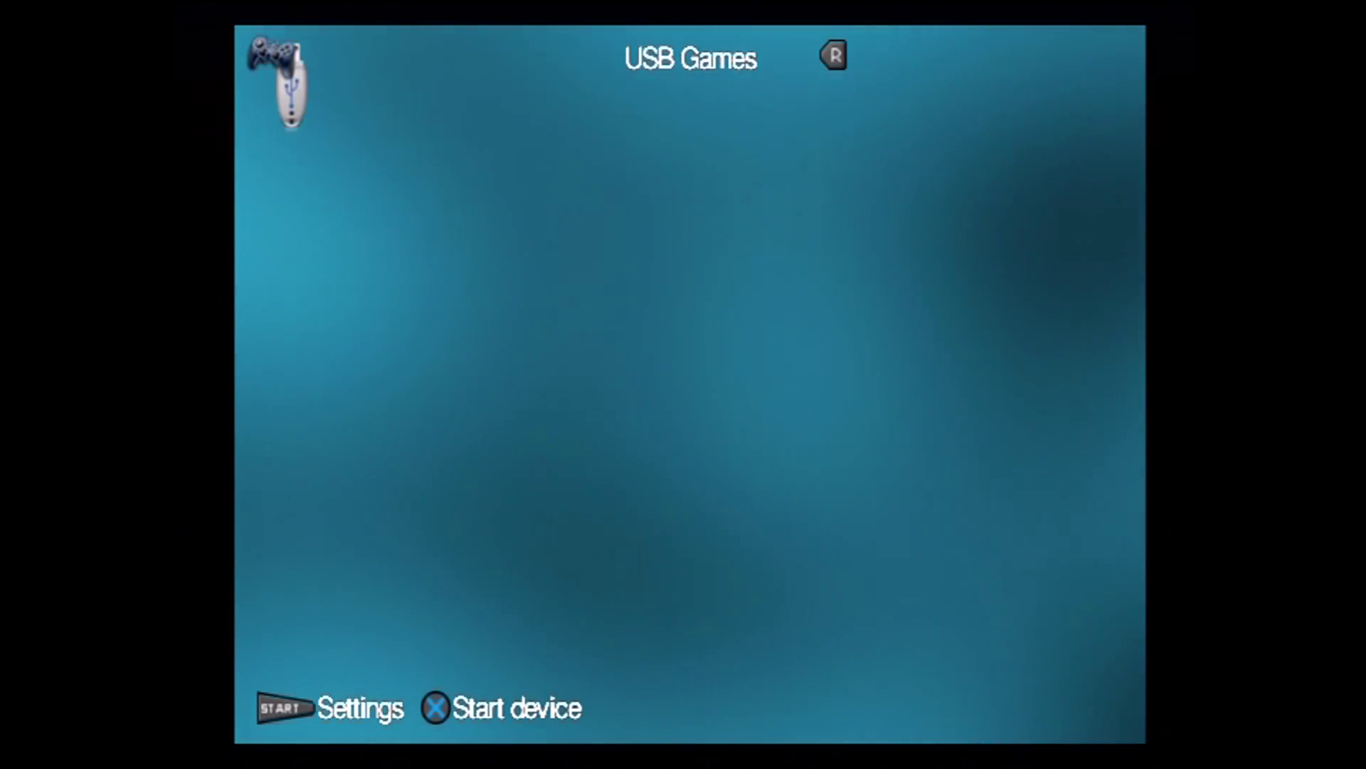
pyautogui.press('Right')
pyautogui.press('Right')
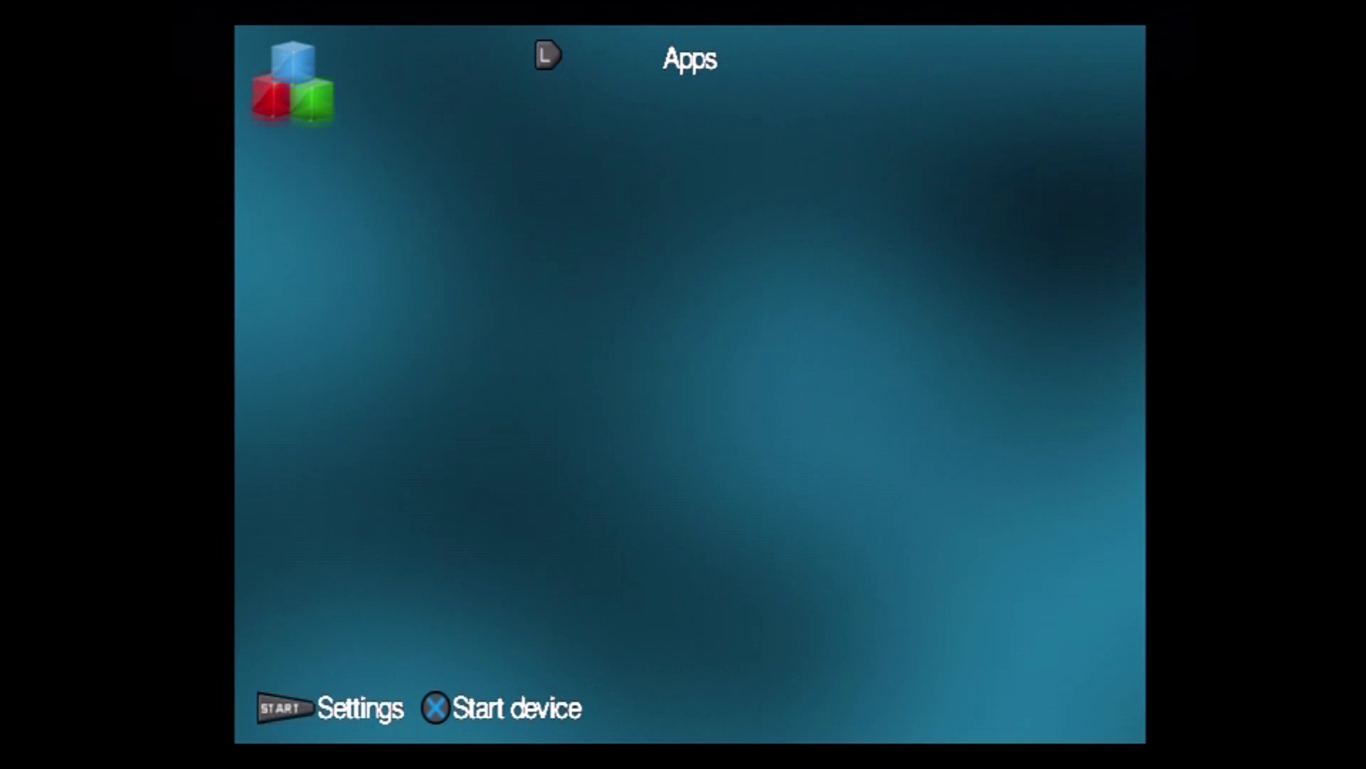
pyautogui.press('Left')
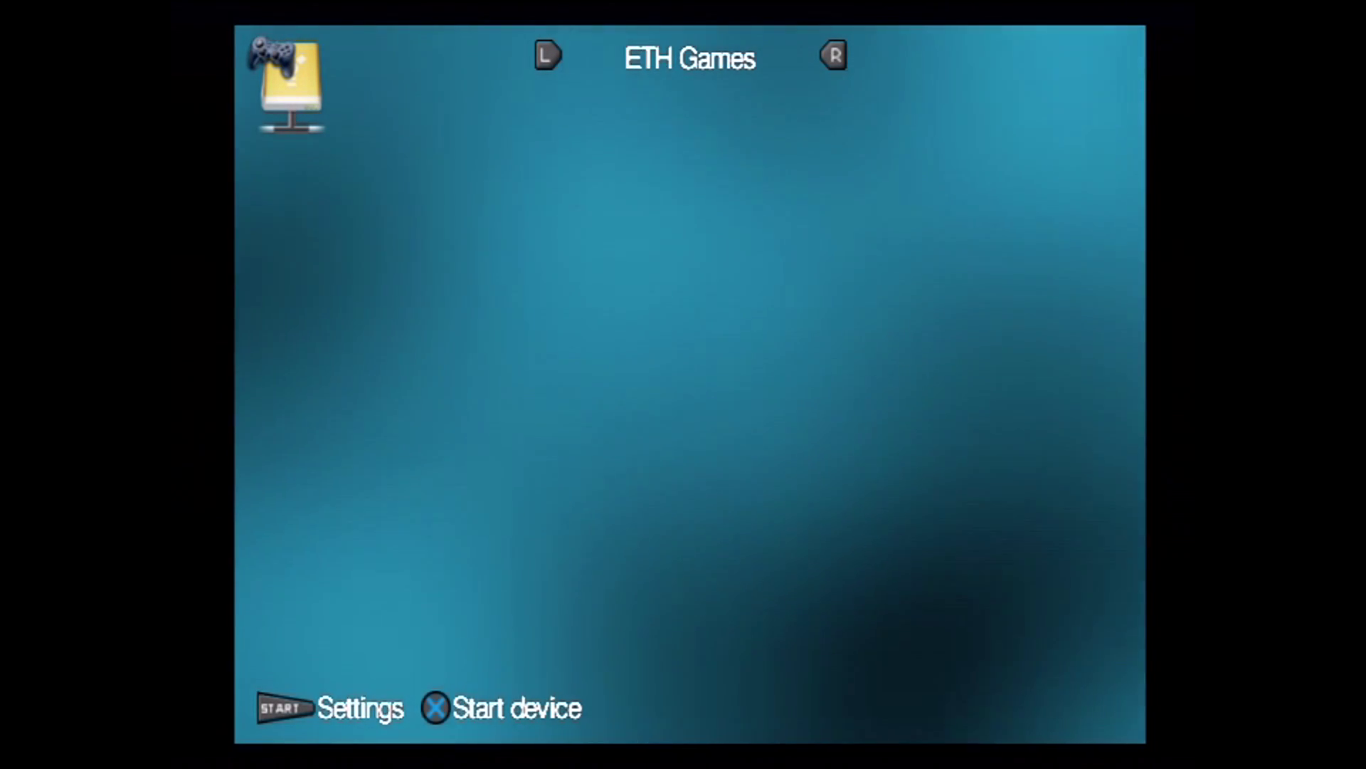
pyautogui.press('Return')
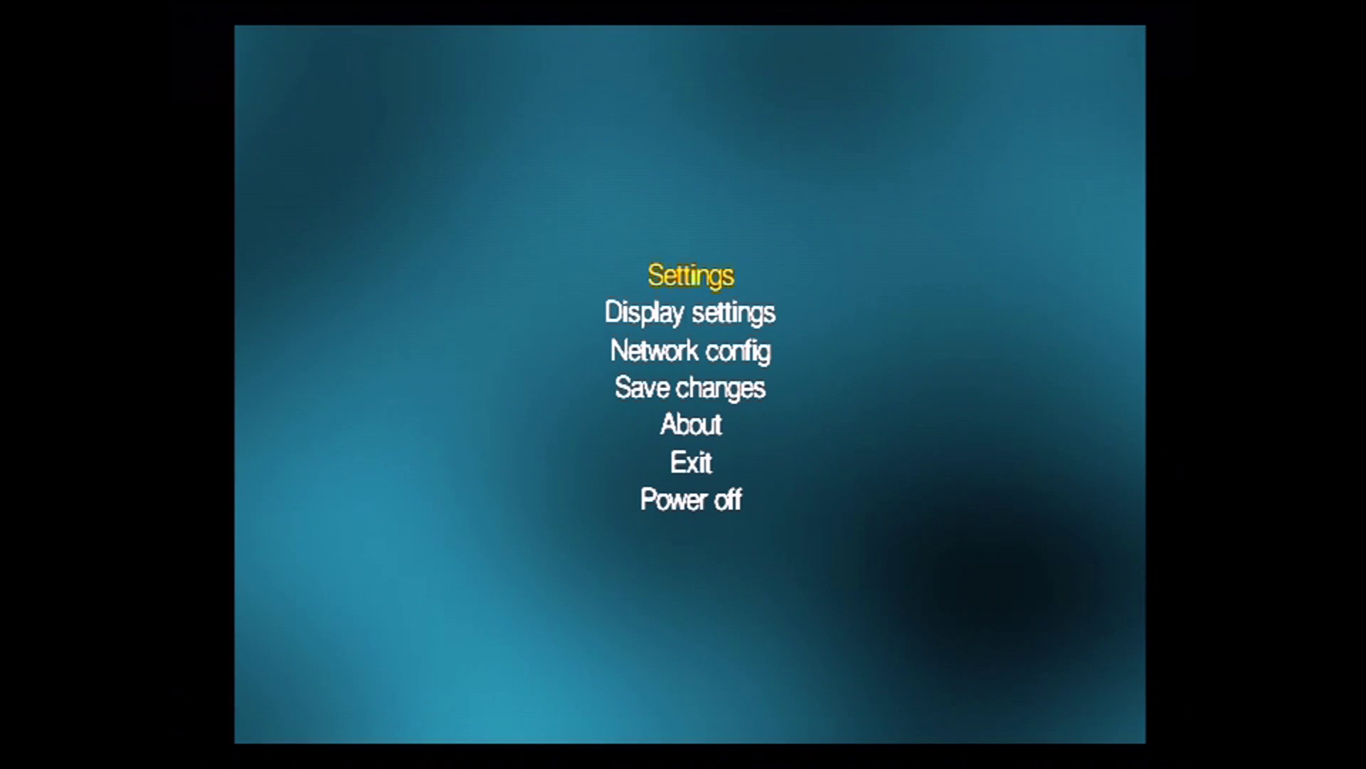
# Step: Open Network config and step through the octets of PS2 IP 192.168.1.142
pyautogui.press('Down')
pyautogui.press('Down')
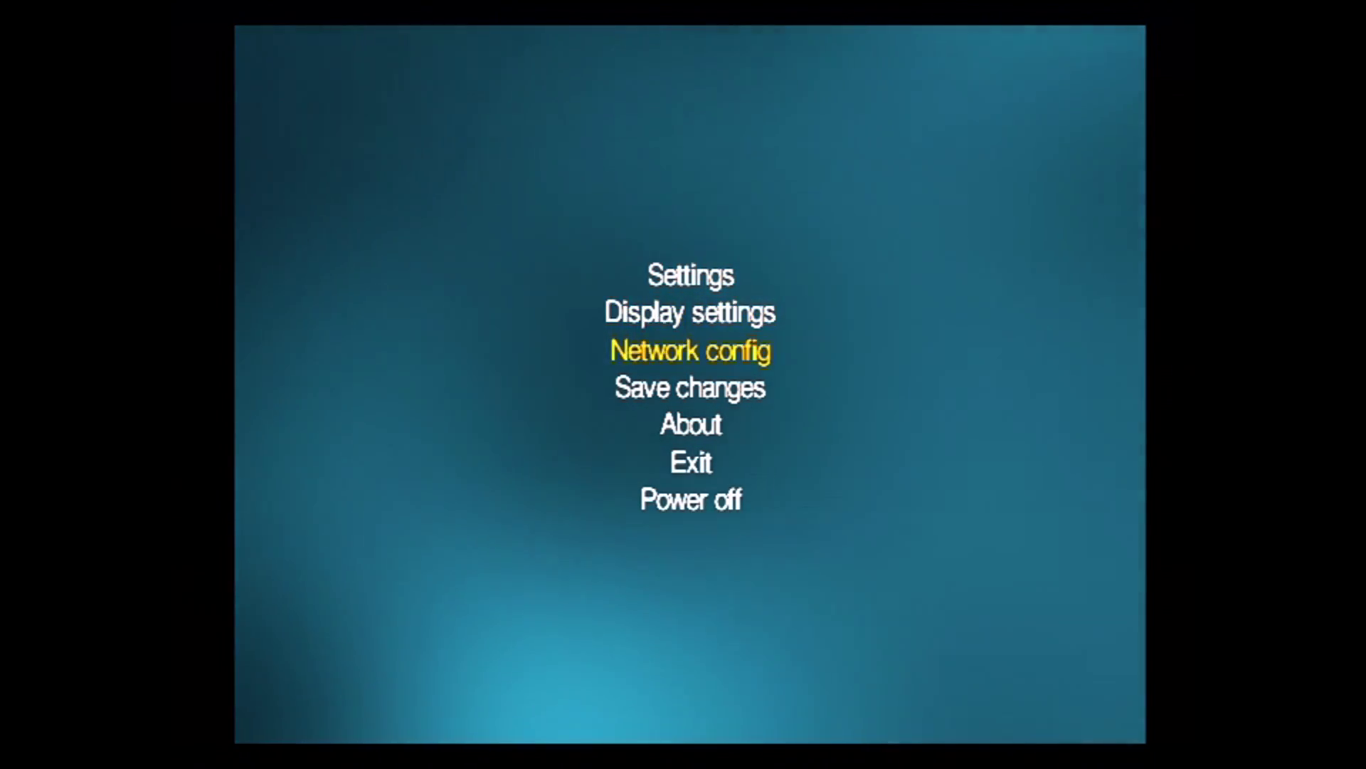
pyautogui.press('Return')
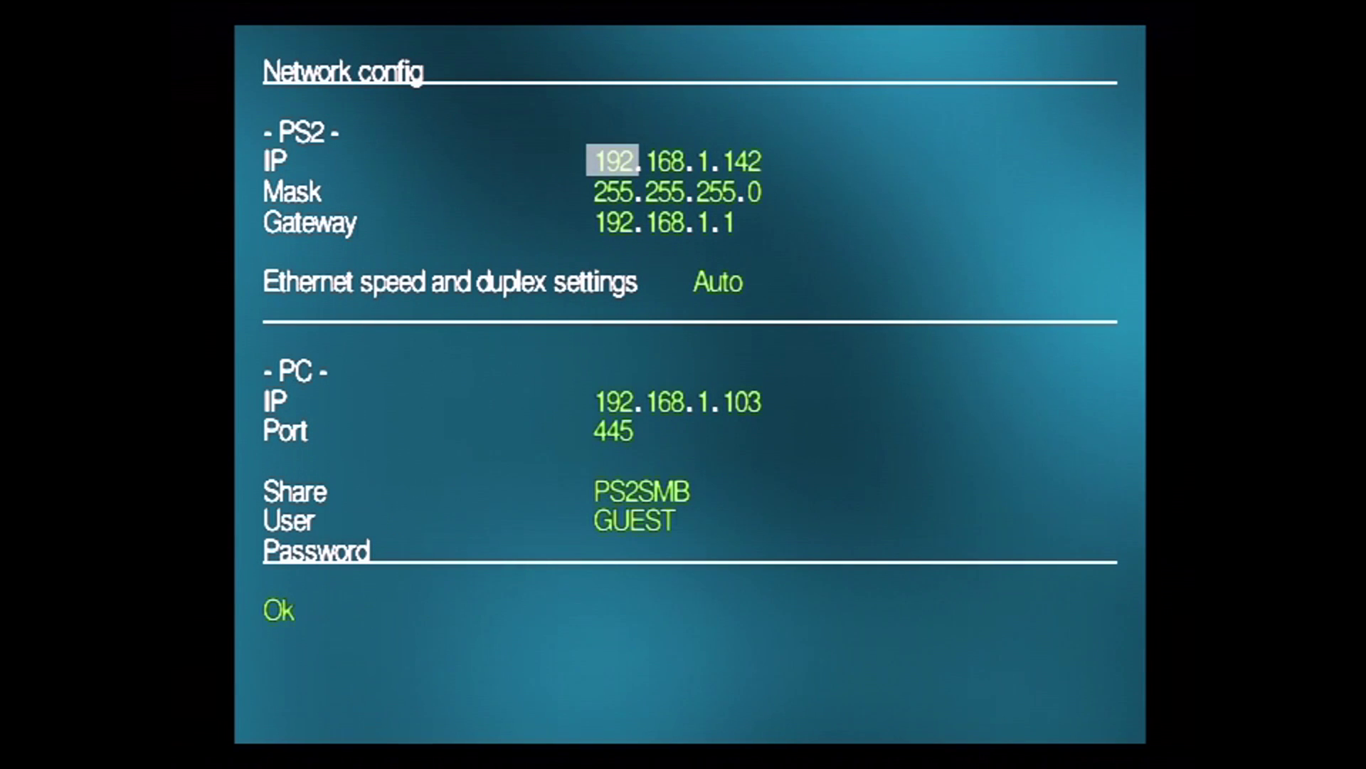
pyautogui.press('Right')
pyautogui.press('Right')
pyautogui.press('Right')
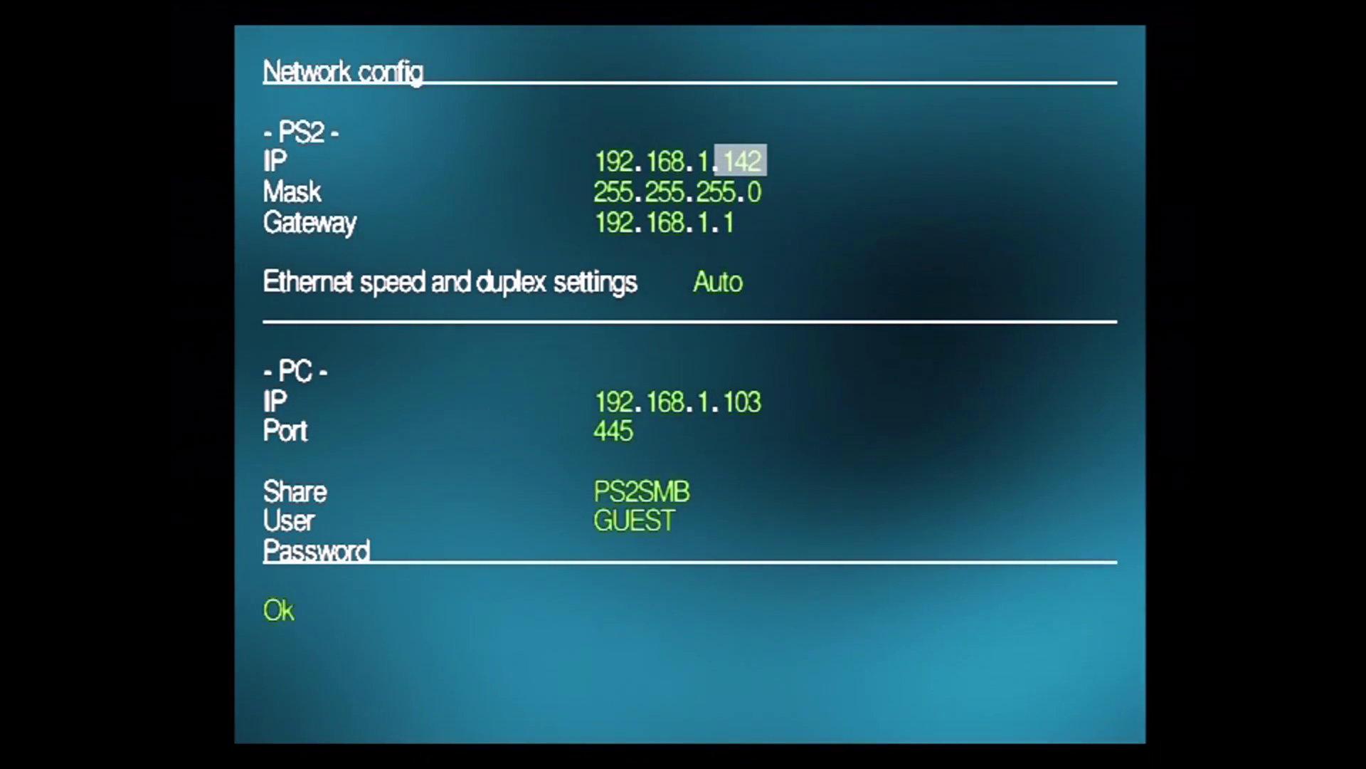
pyautogui.press('Down')
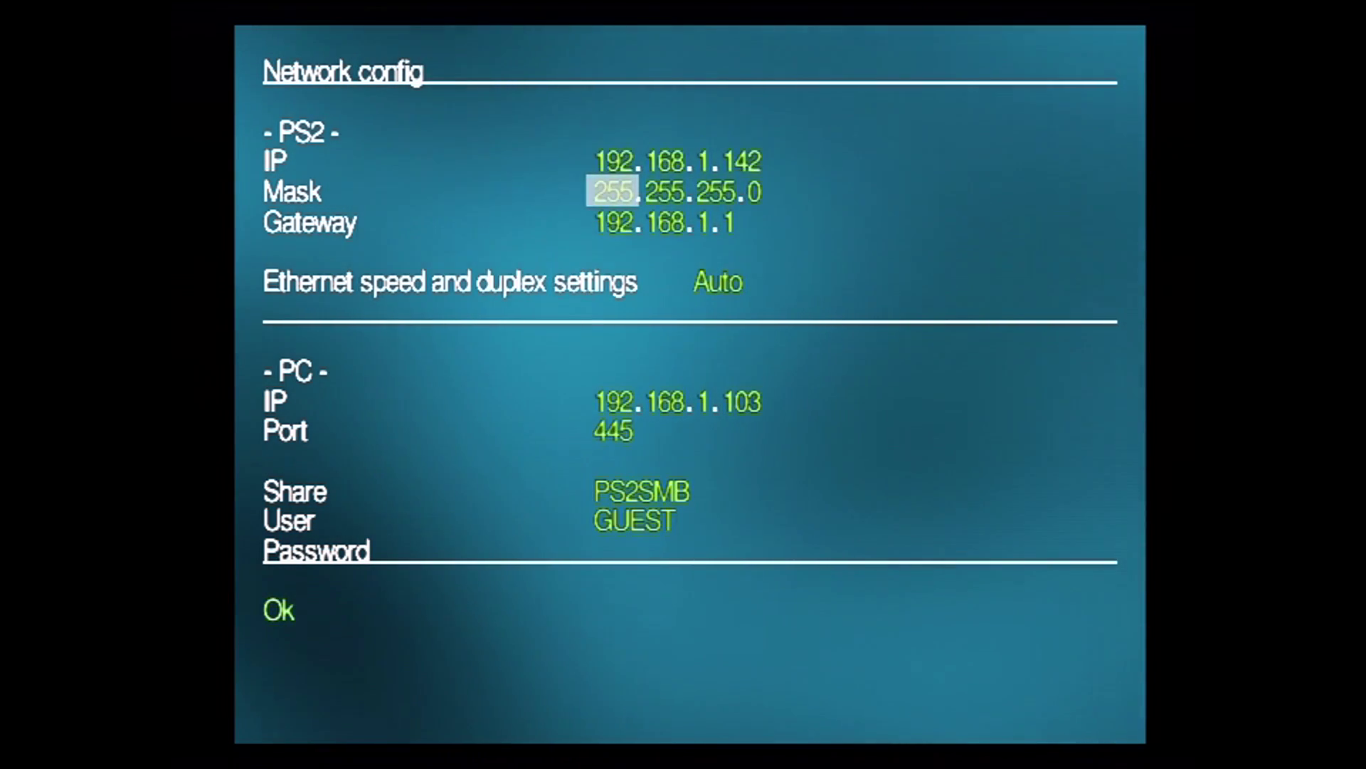
pyautogui.press('Down')
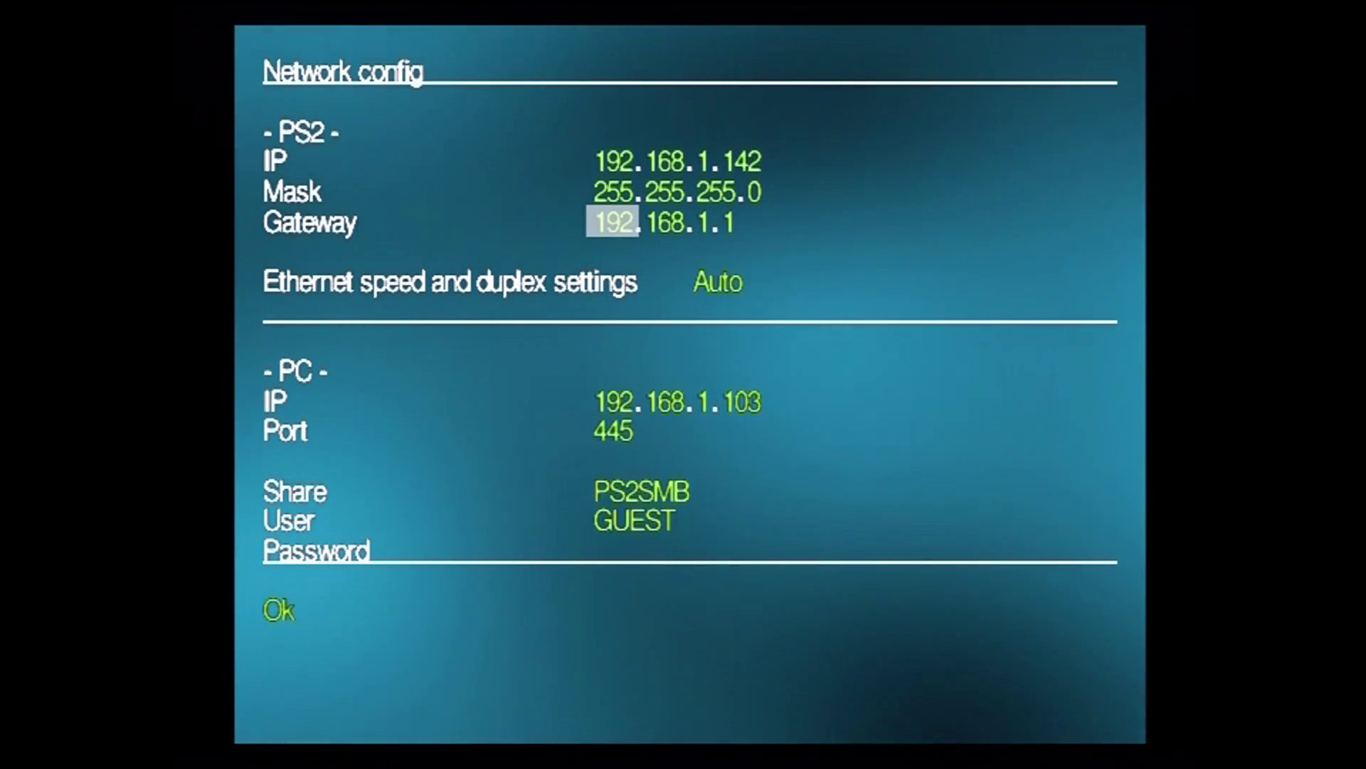
pyautogui.press('Down')
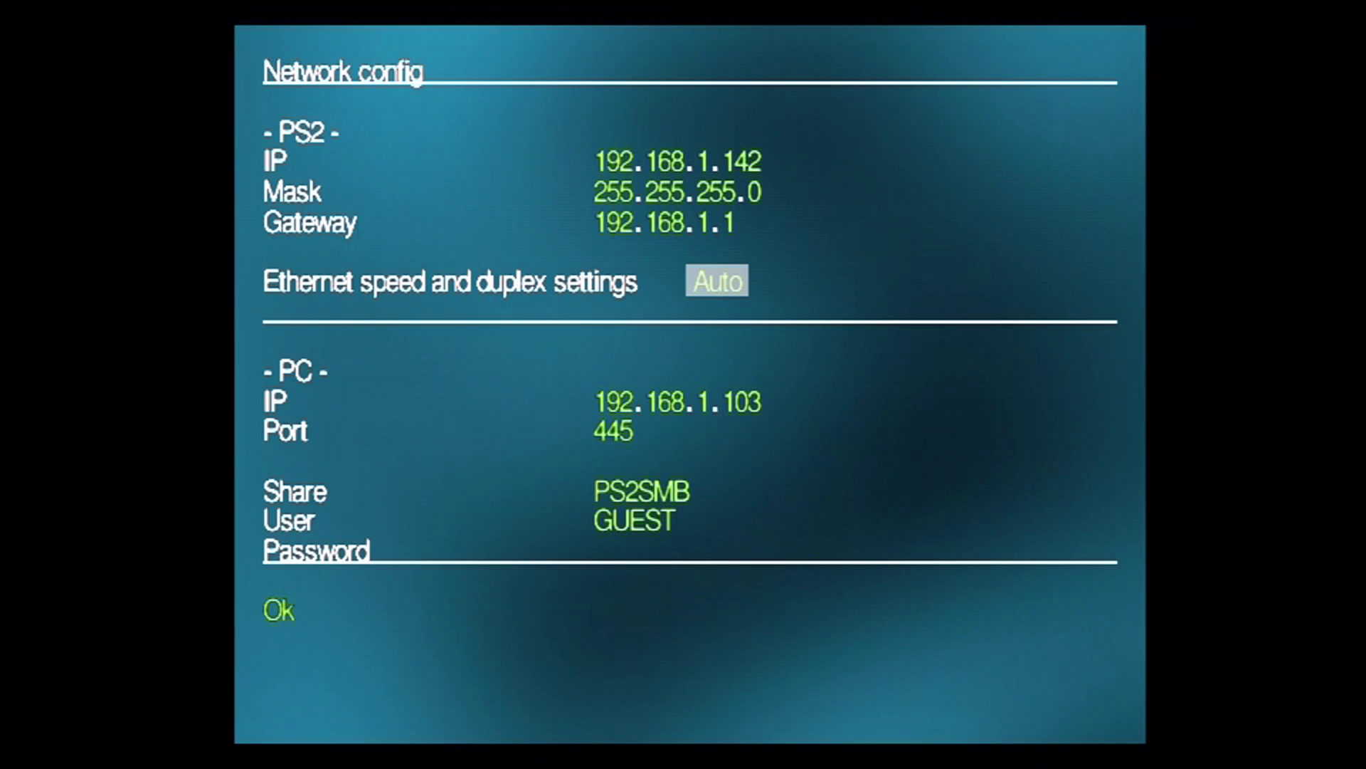
pyautogui.press('Down')
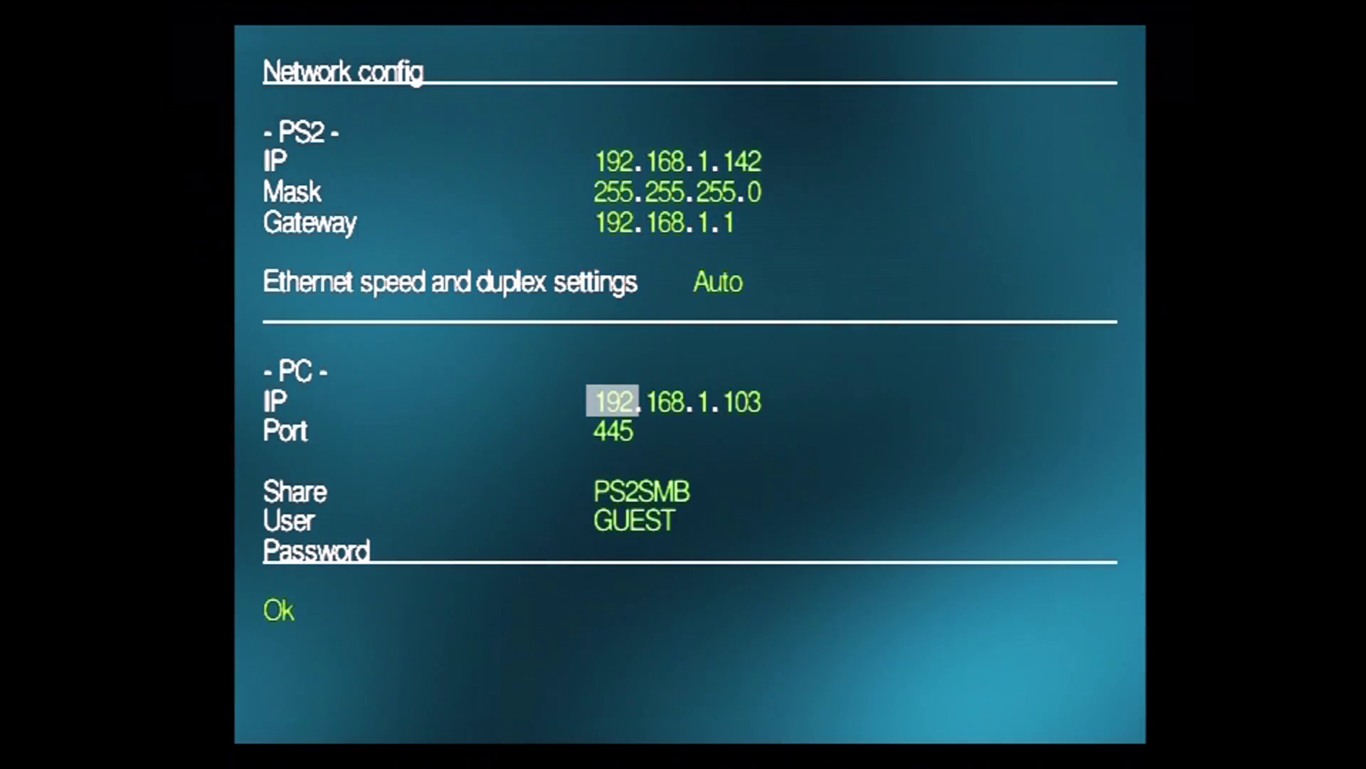
pyautogui.click(612, 430)
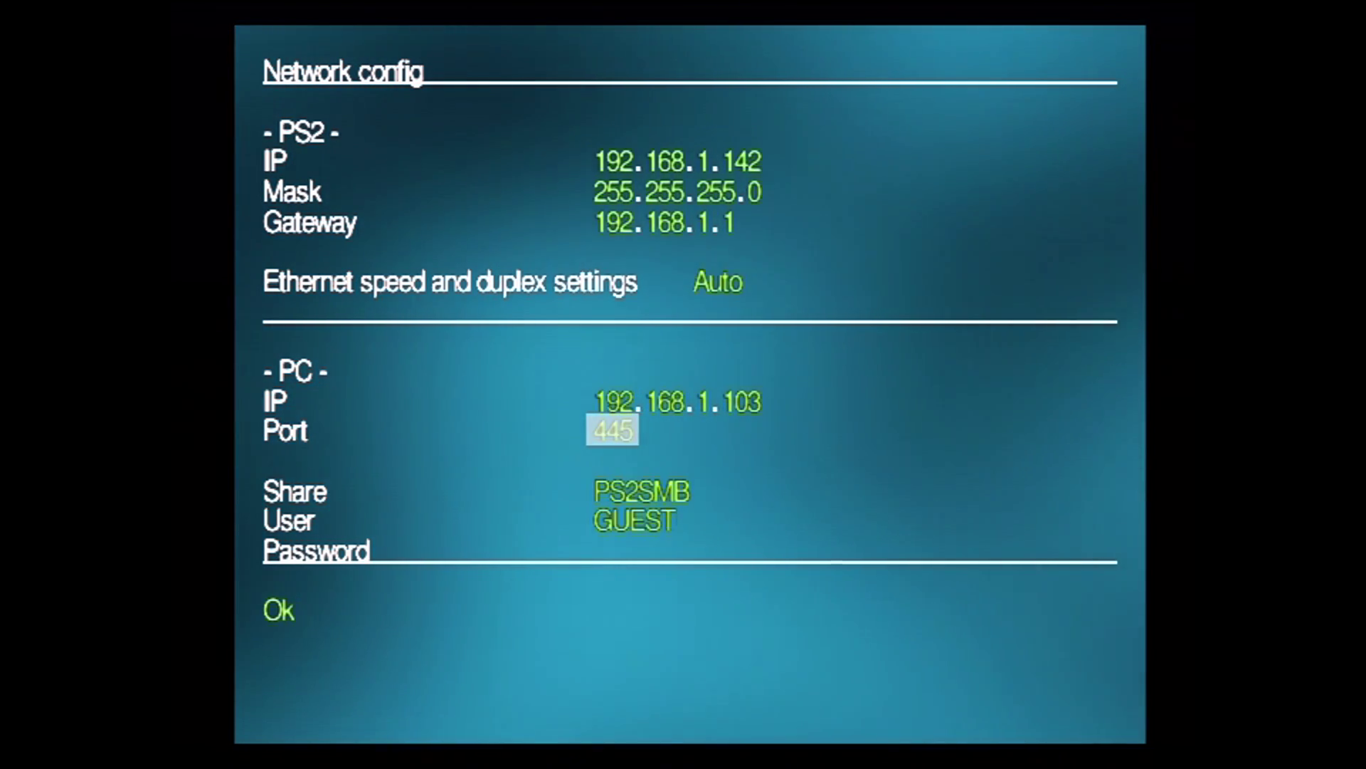
pyautogui.press('Down')
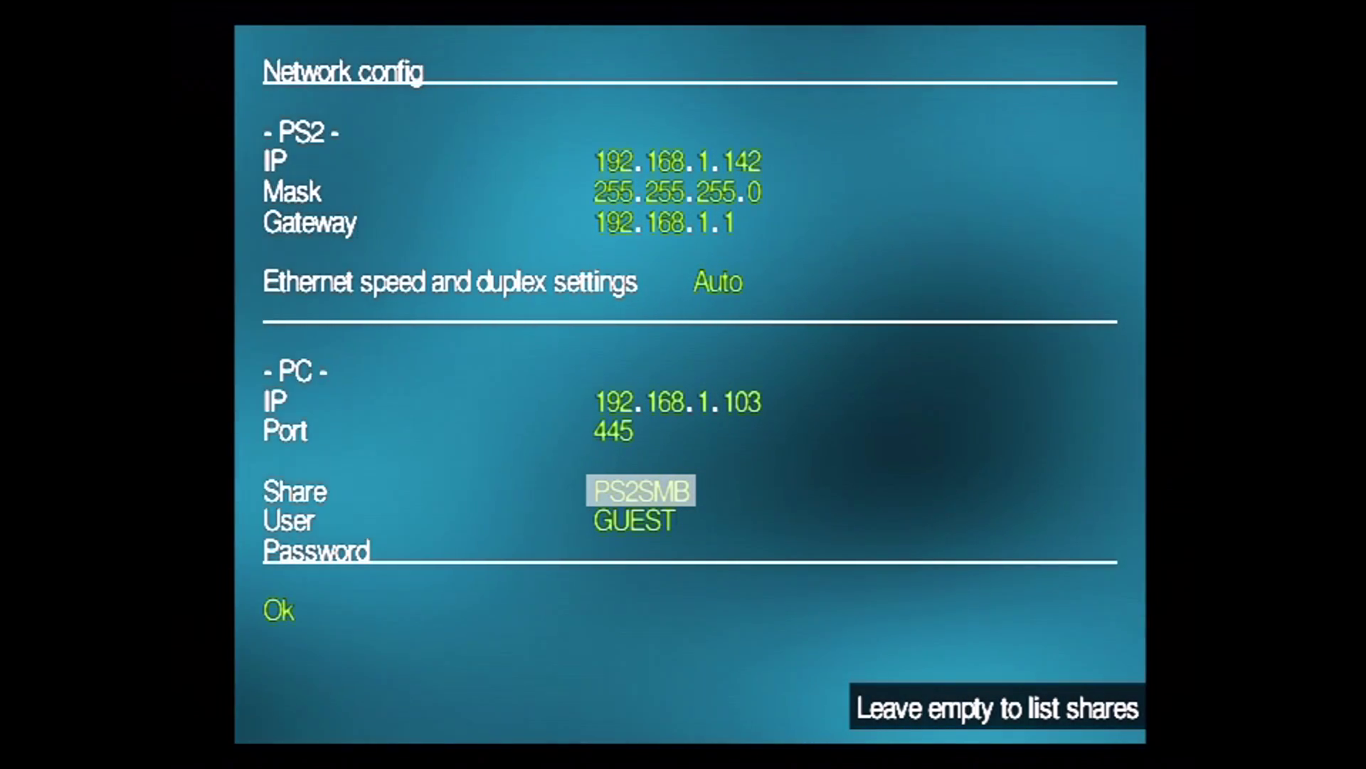
# Step: Keep user GUEST and a blank password, then confirm the network settings with Ok
pyautogui.press('Down')
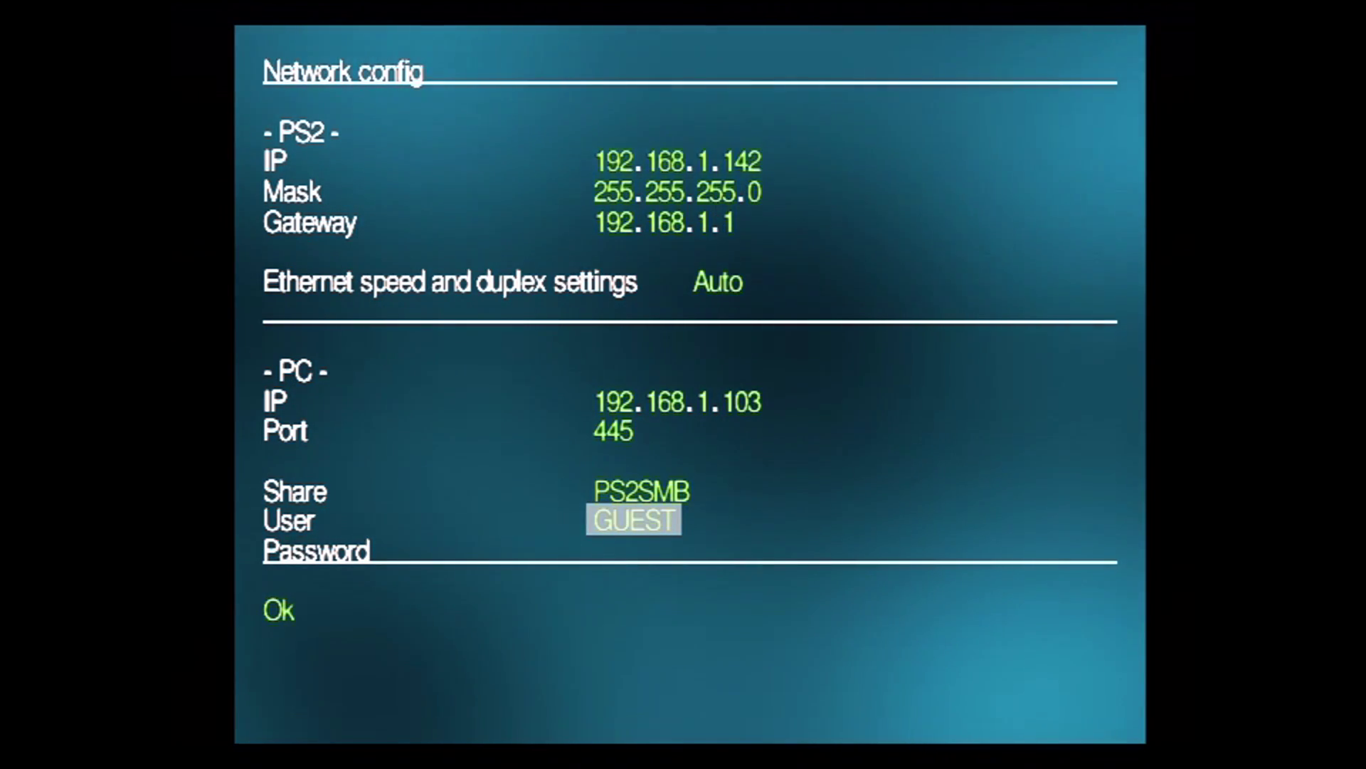
pyautogui.press('Down')
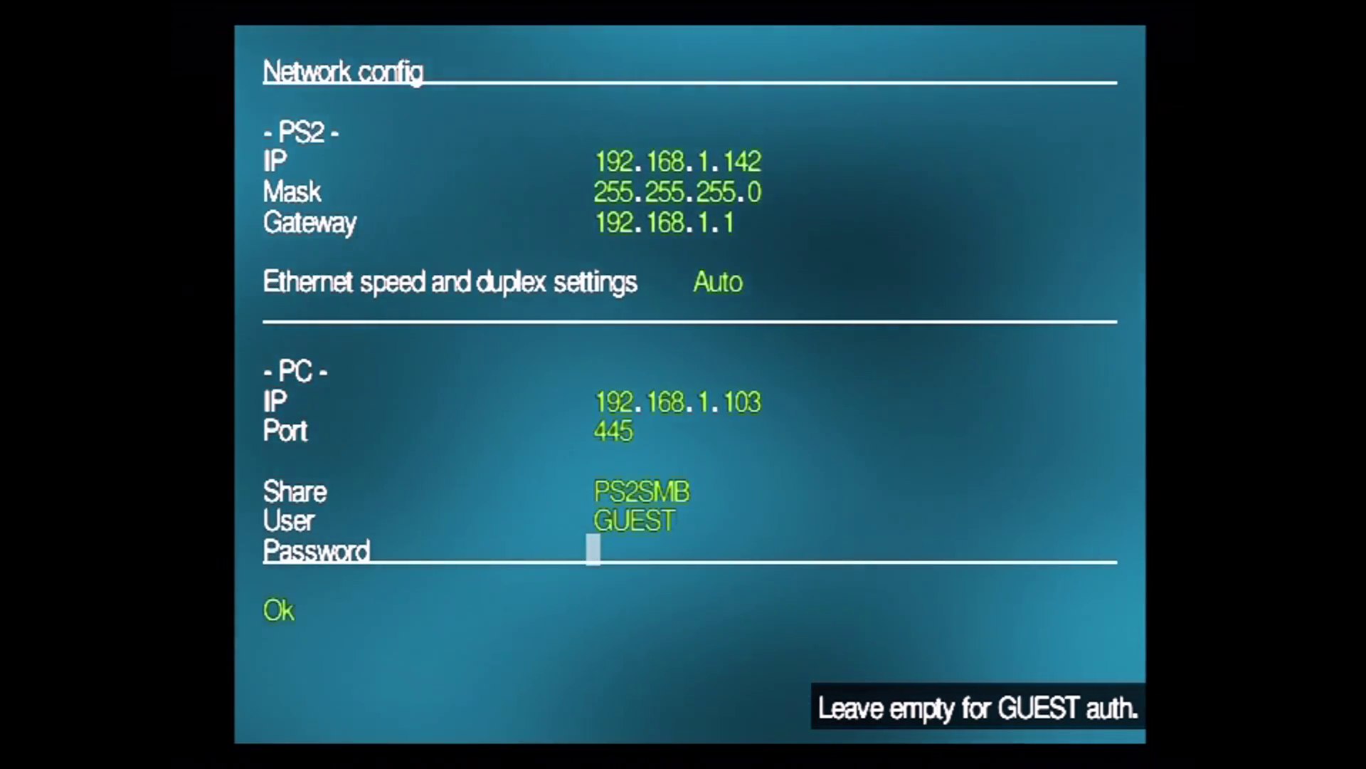
pyautogui.press('Down')
pyautogui.press('Return')
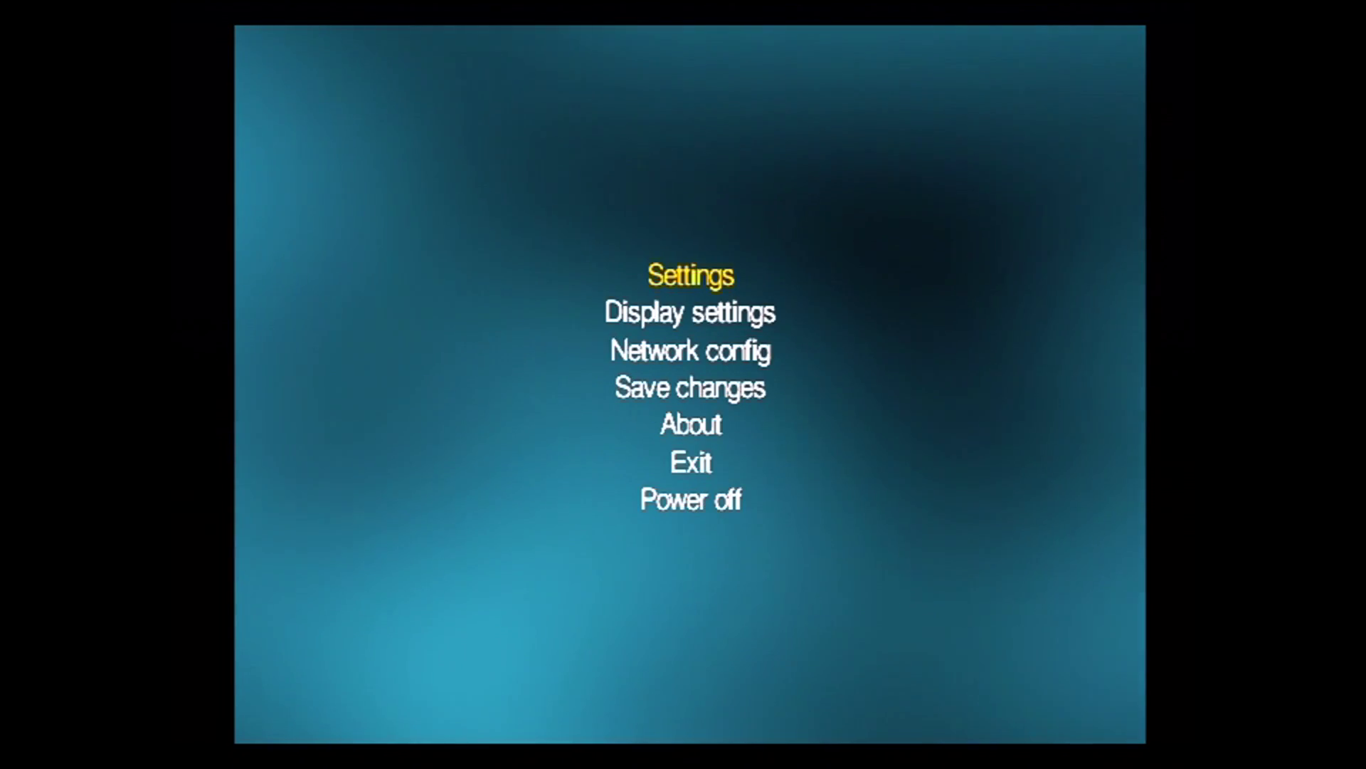
# Step: Save changes, dismiss the Settings saved message, and start the network device on ETH Games
pyautogui.press('Down')
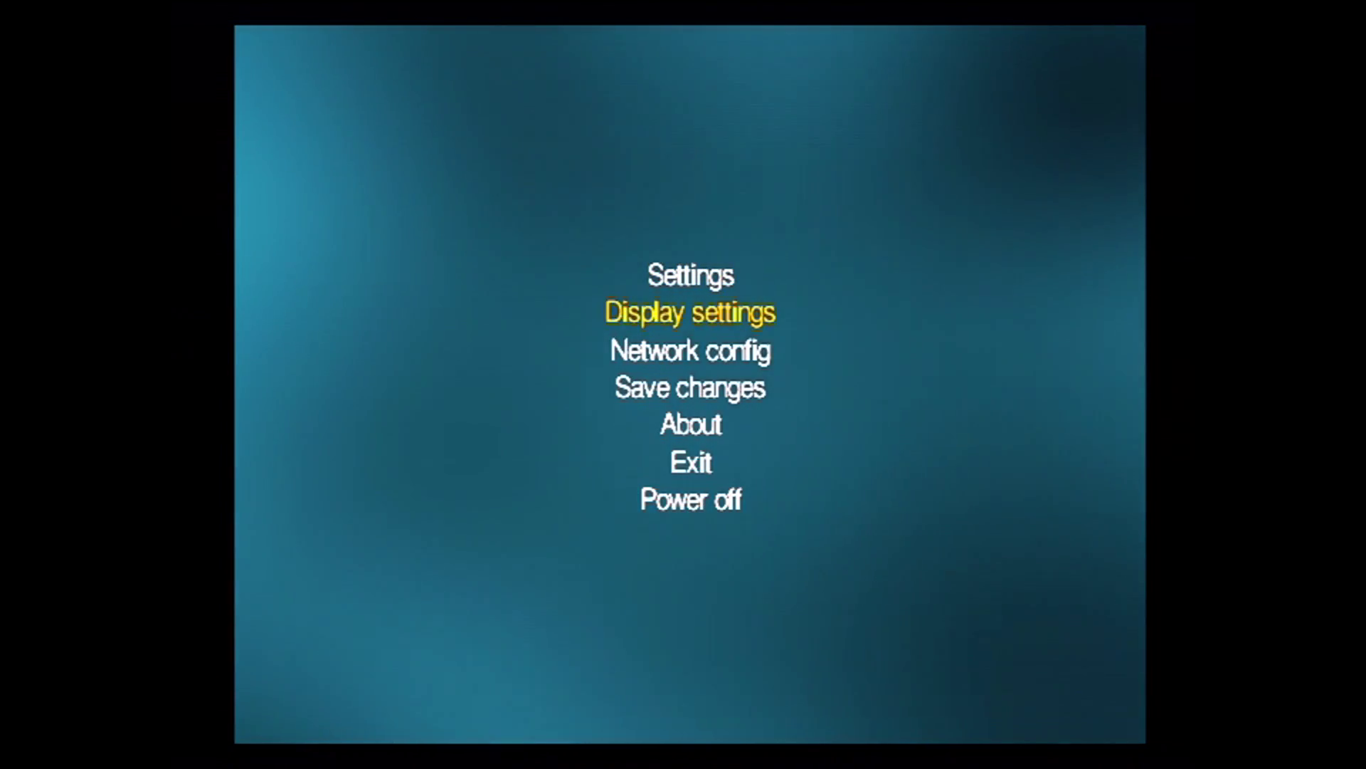
pyautogui.press('Down')
pyautogui.press('Down')
pyautogui.press('Return')
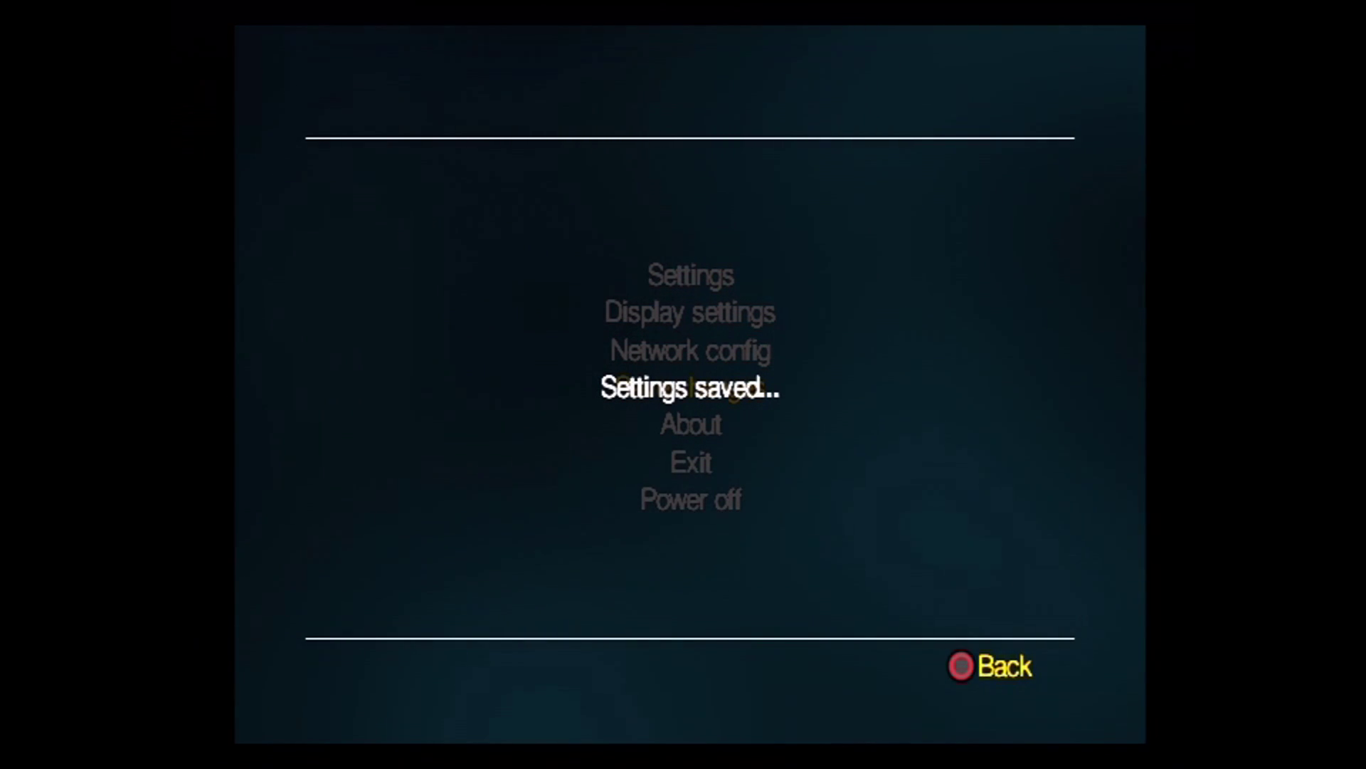
pyautogui.press('Escape')
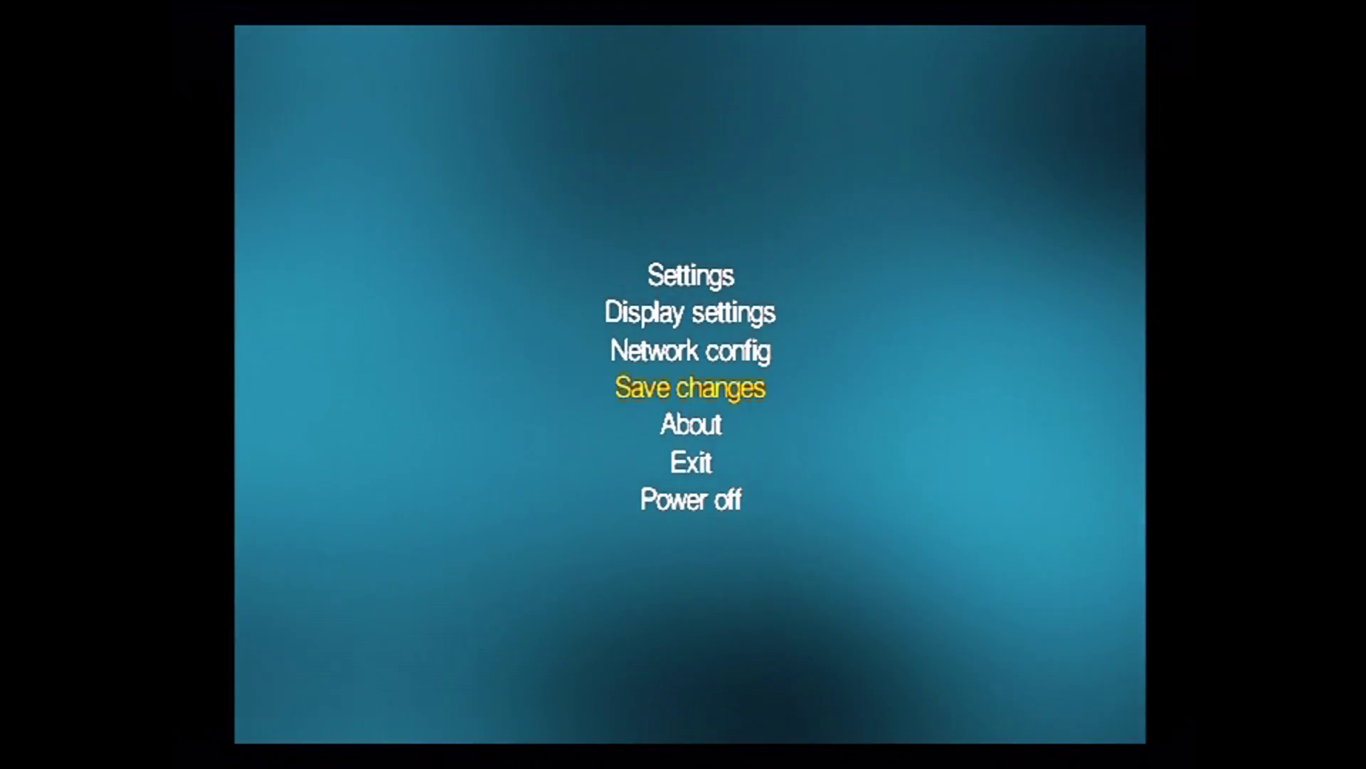
pyautogui.press('Escape')
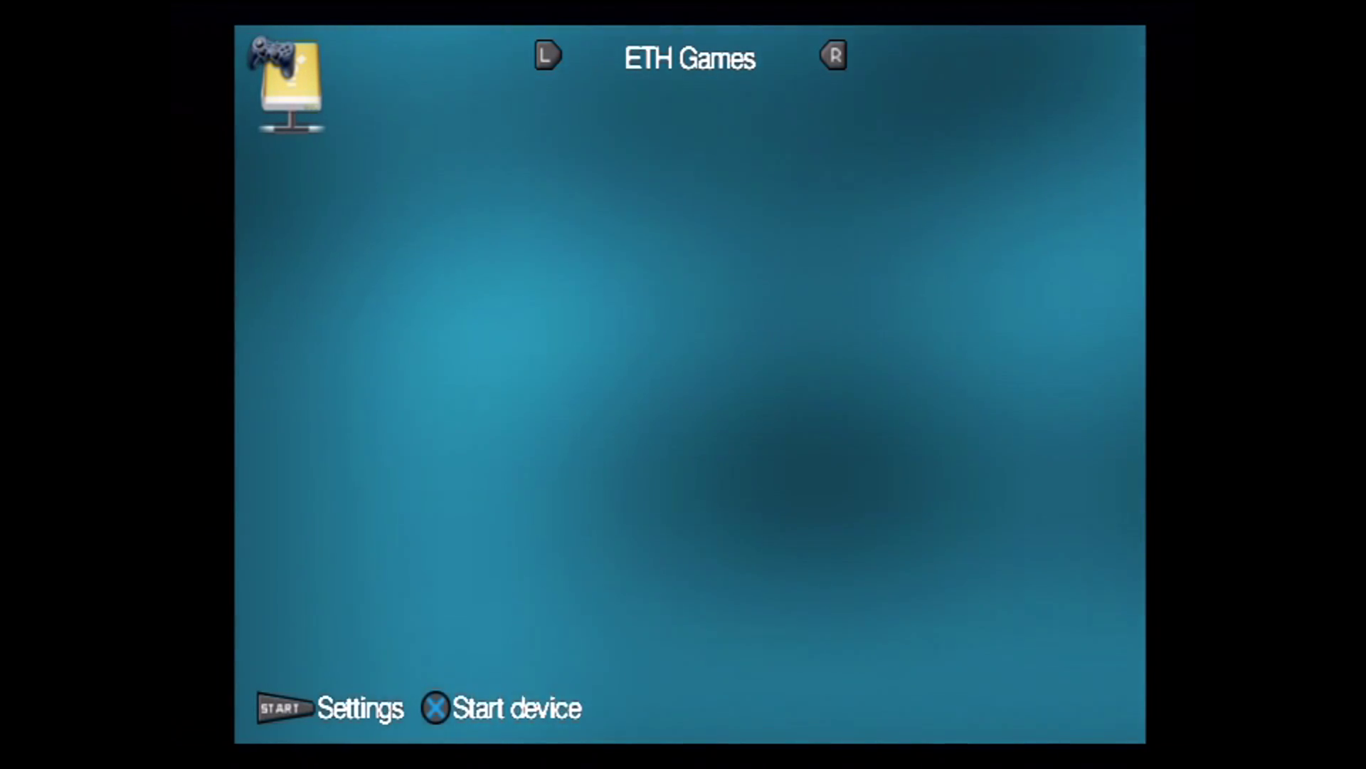
pyautogui.press('Return')
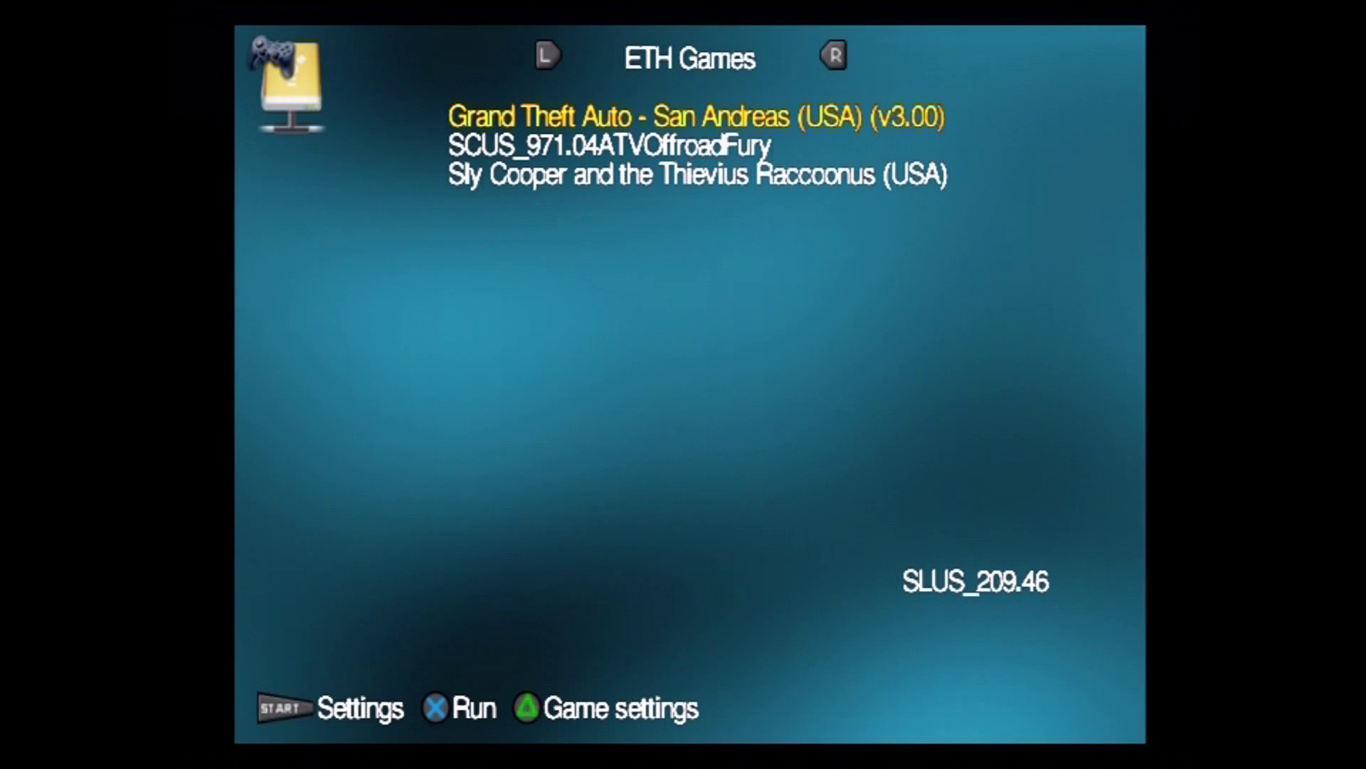
# Step: Browse down to ATV Offroad Fury and Sly Cooper, then back up to GTA San Andreas
pyautogui.press('Down')
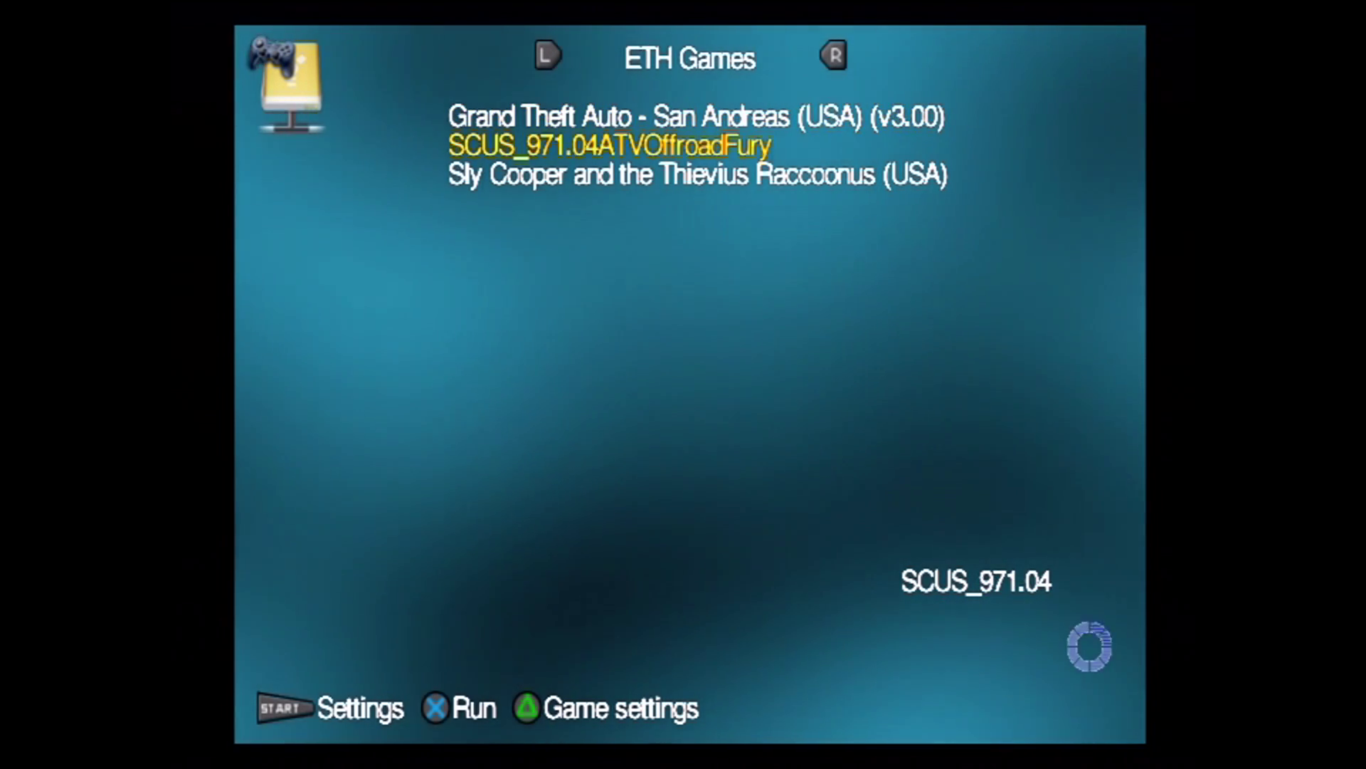
pyautogui.press('Down')
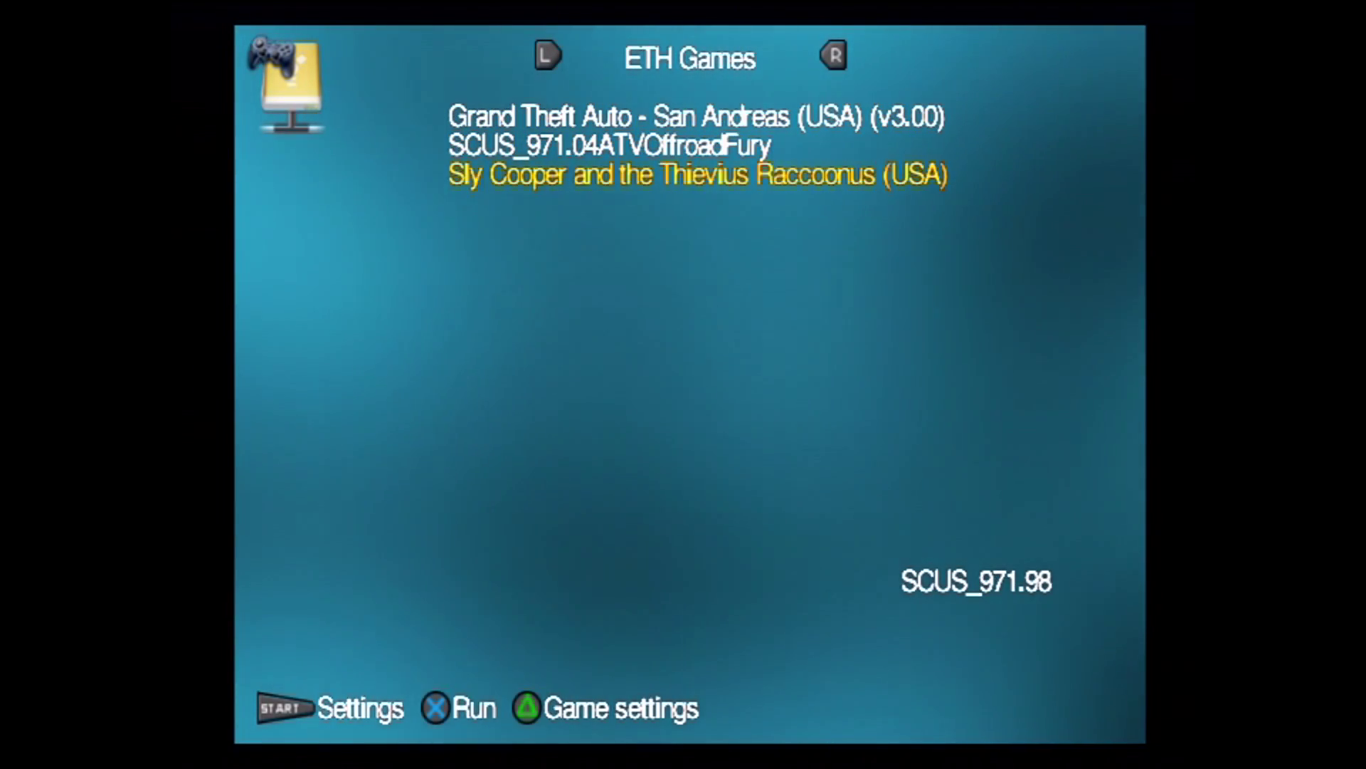
pyautogui.press('Up')
pyautogui.press('Up')
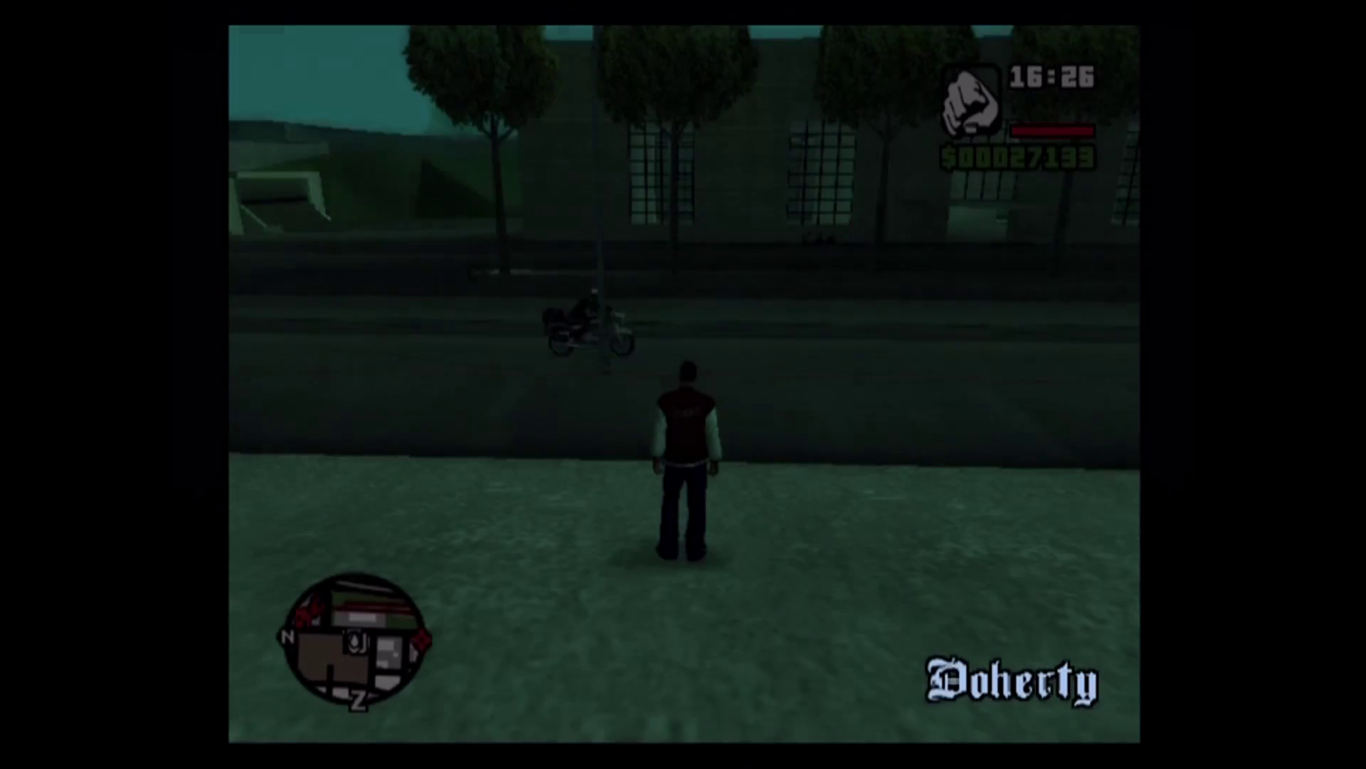
# Step: Run the character toward the overpass building and the taxi street, swinging the camera around
pyautogui.press('w')
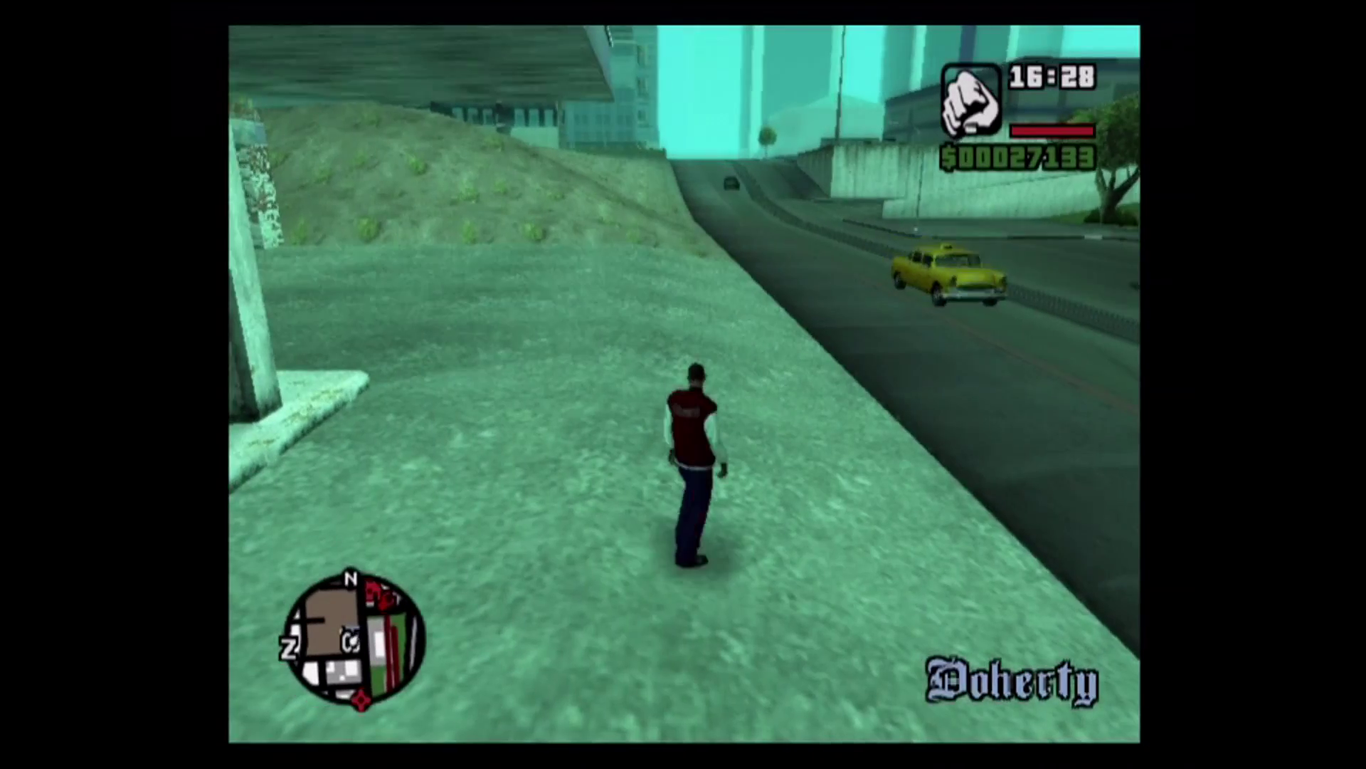
pyautogui.press('d')
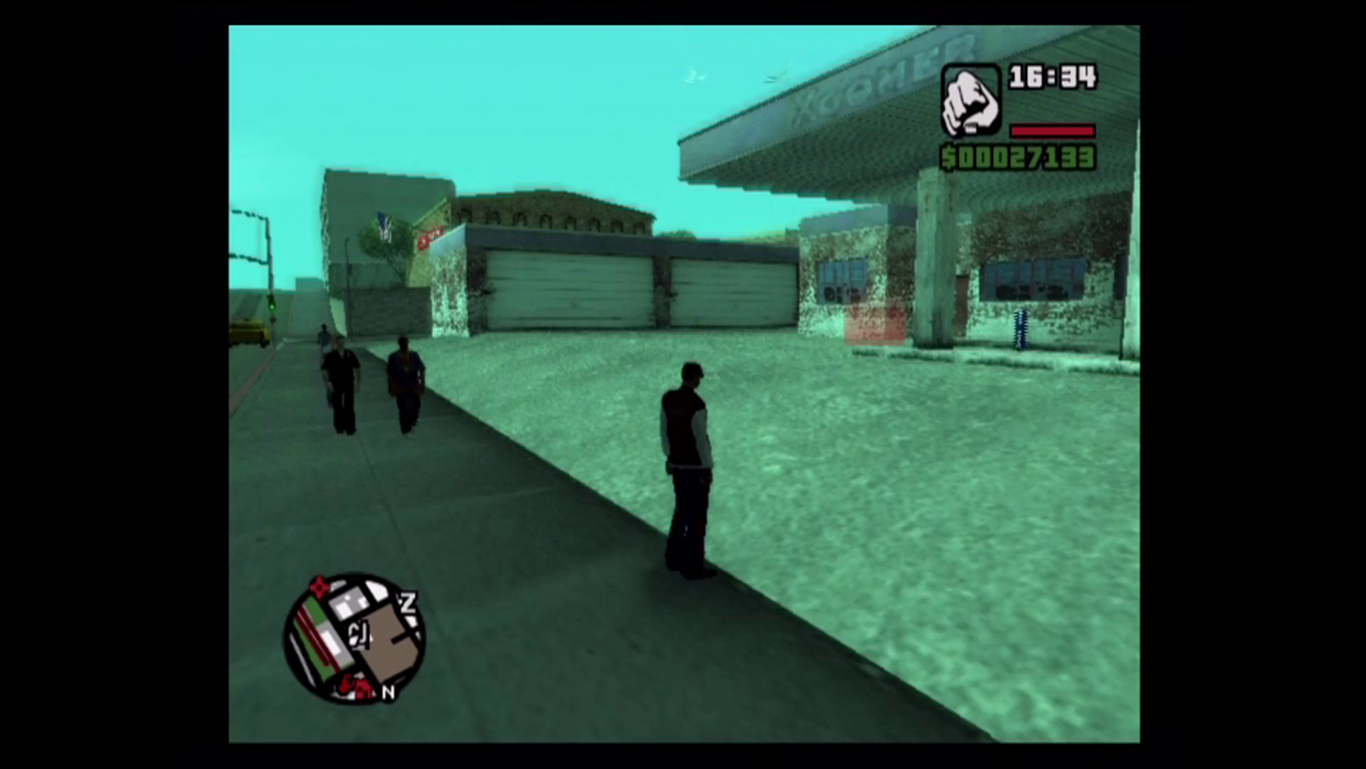
pyautogui.press('Left')
pyautogui.press('Left')
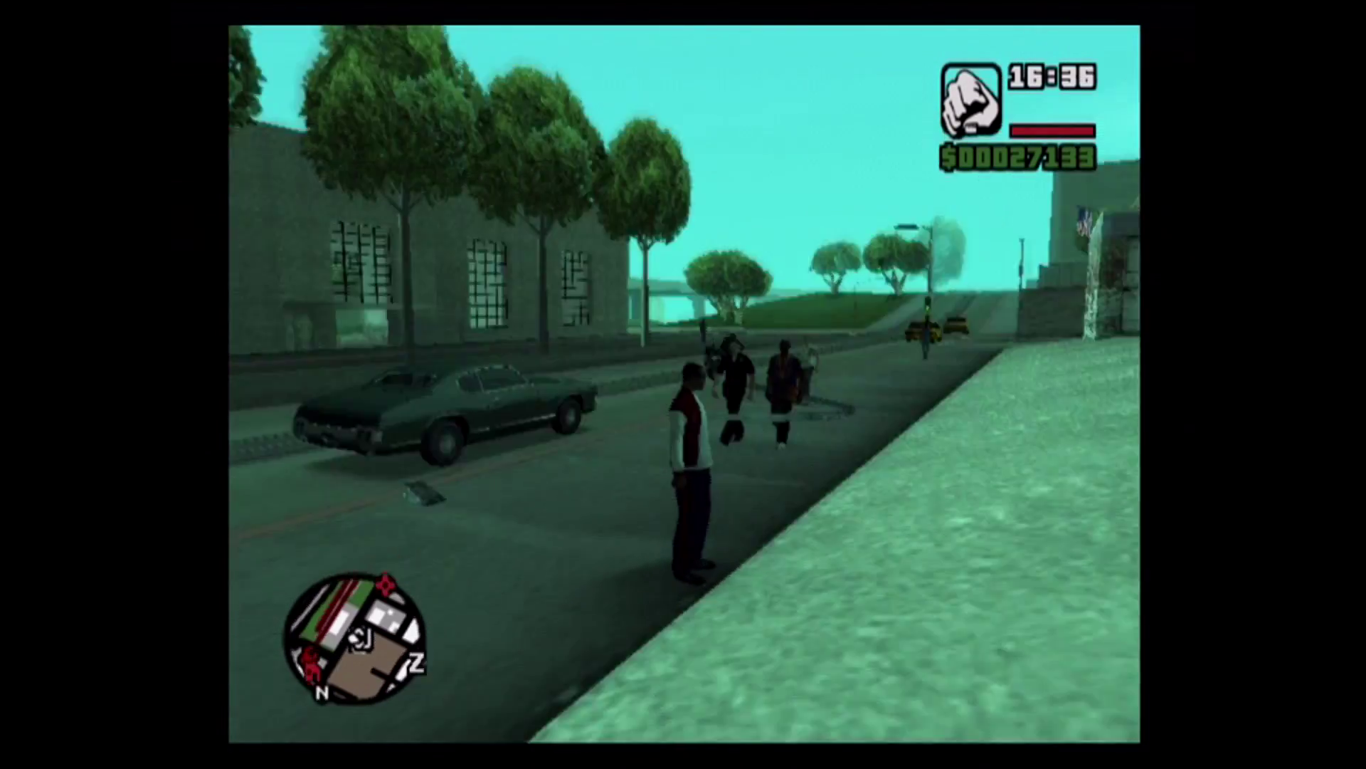